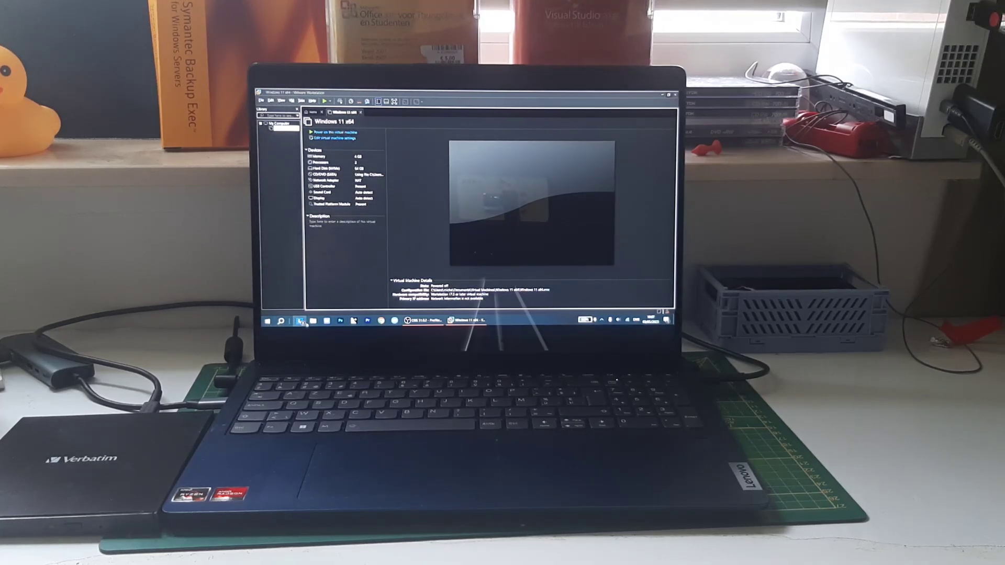
Check the drives listed in This PC on the host computer, and close the file window
{"action": "key", "text": "super+e"}
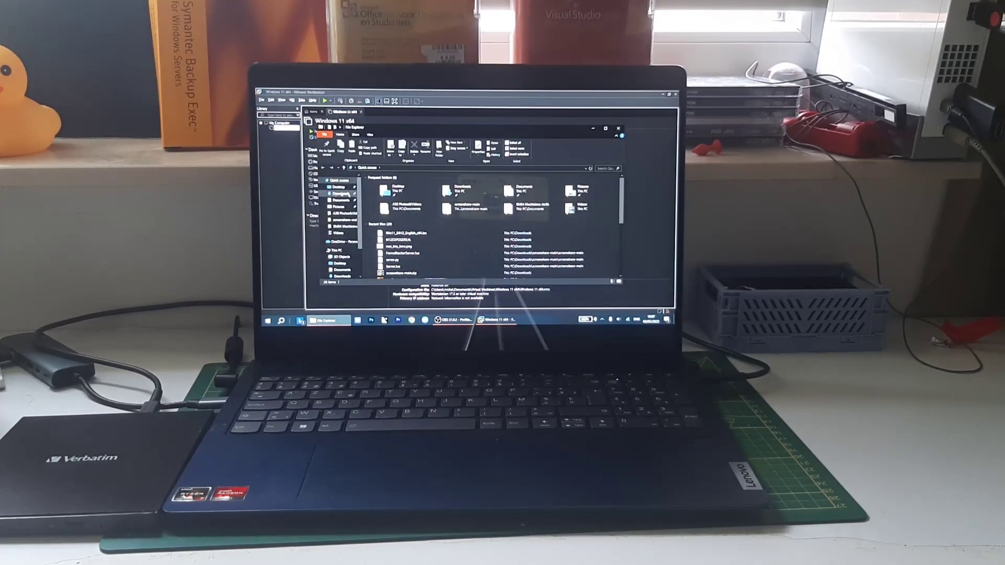
{"action": "left_click", "coordinate": [336, 250]}
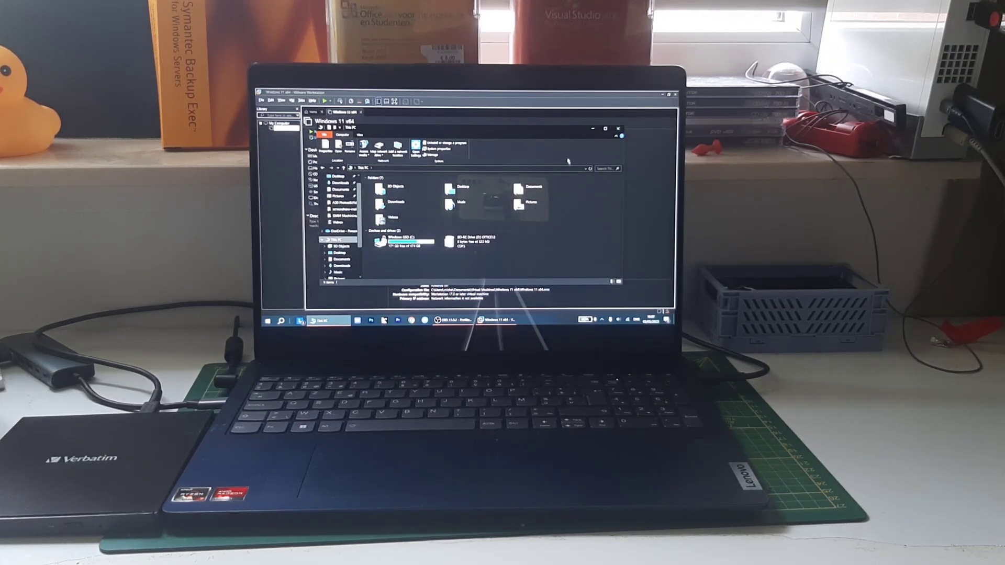
{"action": "left_click", "coordinate": [618, 128]}
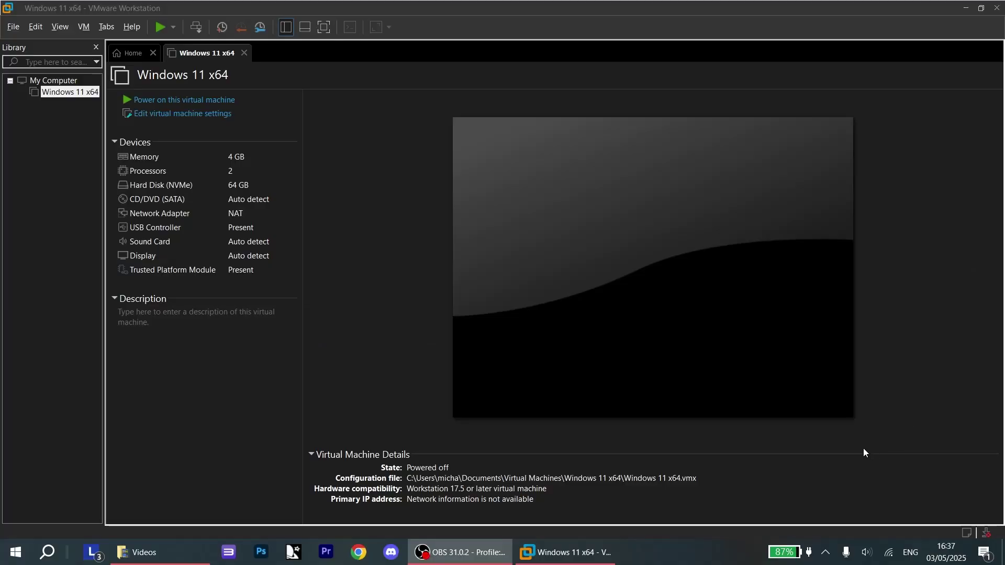
Power on the Windows 11 x64 virtual machine, keeping the missing virtual device set to connect at every power-on, and show it full screen
{"action": "left_click", "coordinate": [571, 547]}
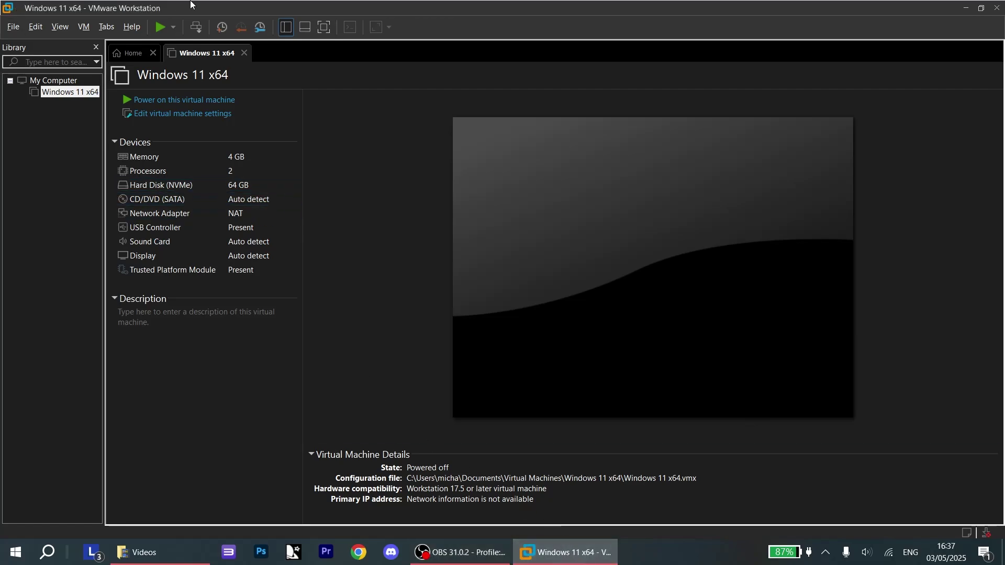
{"action": "left_click", "coordinate": [159, 30]}
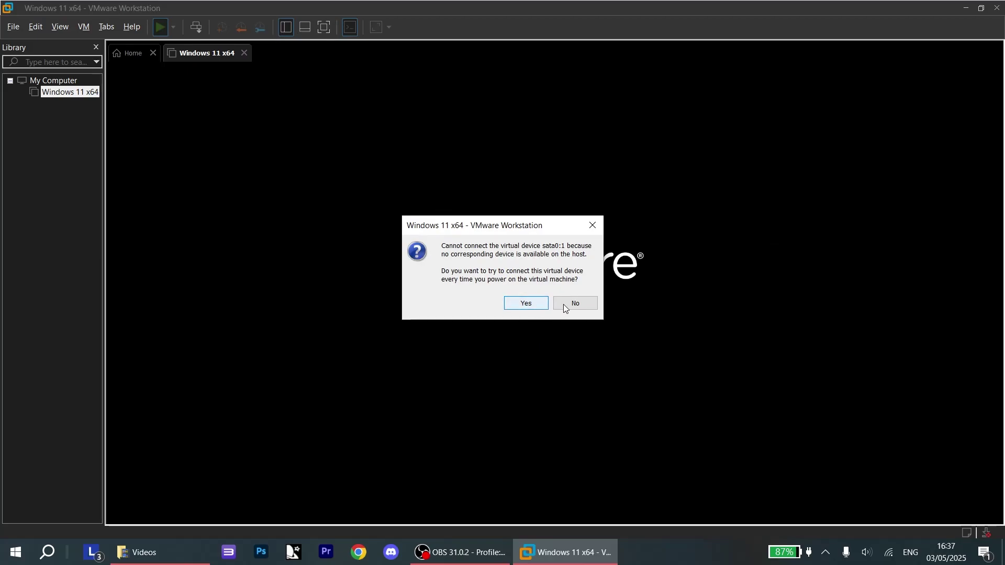
{"action": "left_click", "coordinate": [533, 302]}
{"action": "left_click", "coordinate": [329, 24]}
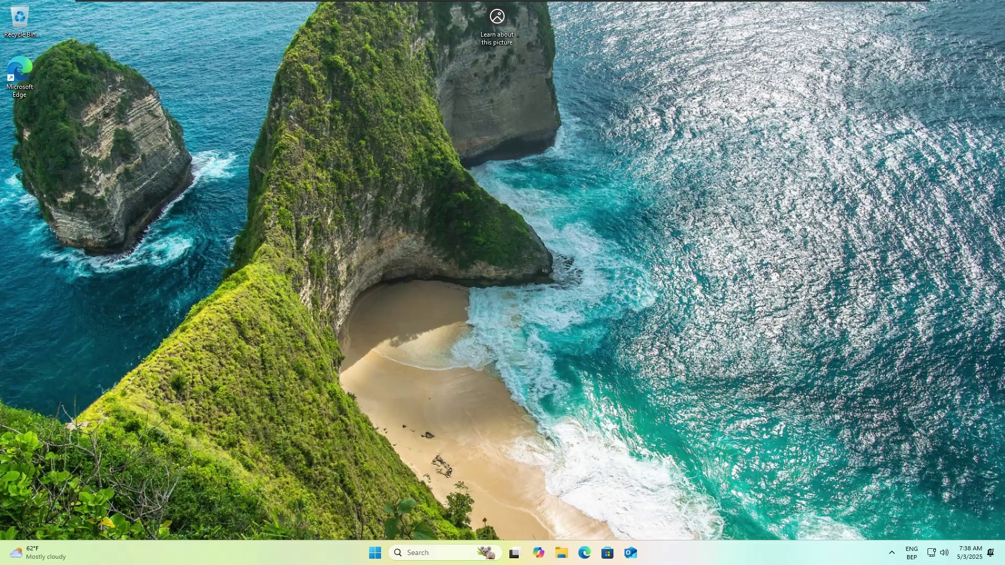
Move the "Learn about this picture" icon to the upper-right corner of the desktop
{"action": "left_click_drag", "start_coordinate": [506, 43], "coordinate": [1002, 32]}
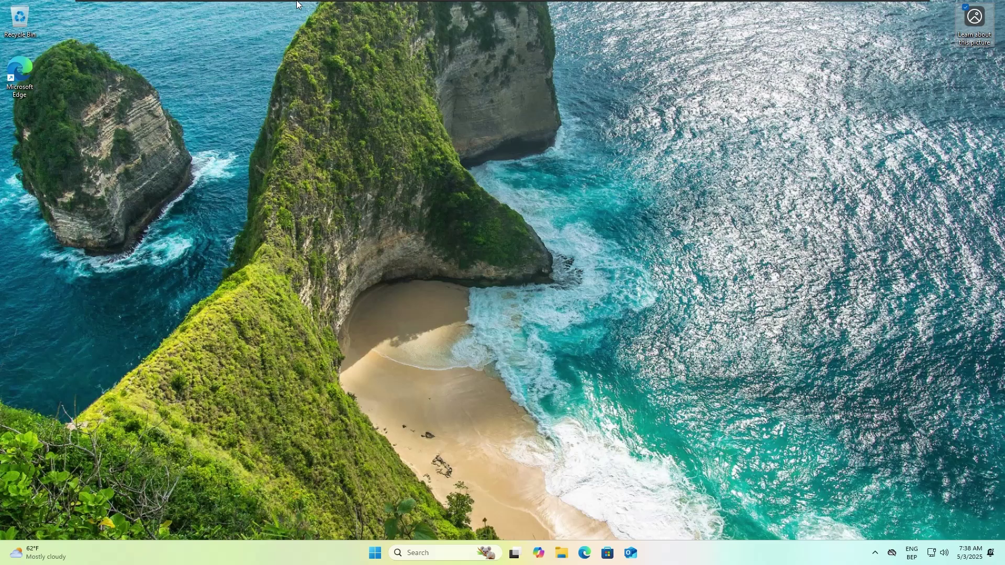
Connect the Verbatim 4K BD RW drive to the virtual machine, disconnecting it from the host, and dismiss the removable devices hint
{"action": "mouse_move", "coordinate": [300, 2]}
{"action": "left_click", "coordinate": [191, 9]}
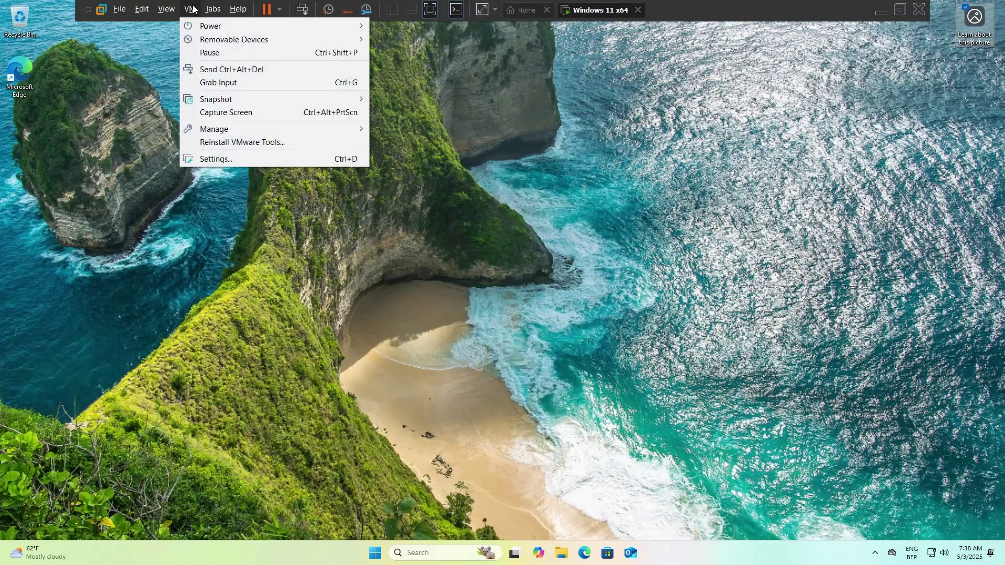
{"action": "mouse_move", "coordinate": [293, 39]}
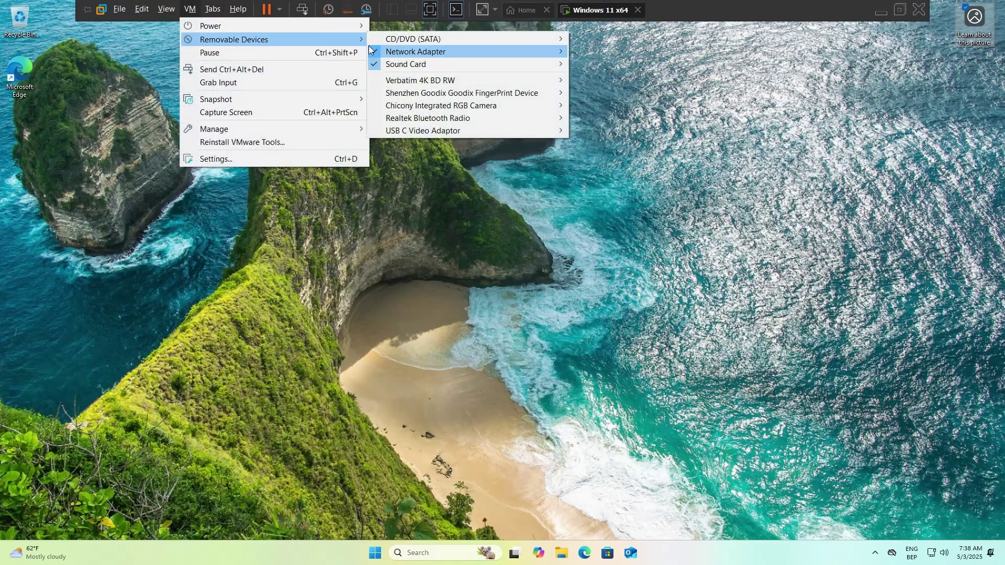
{"action": "mouse_move", "coordinate": [402, 38]}
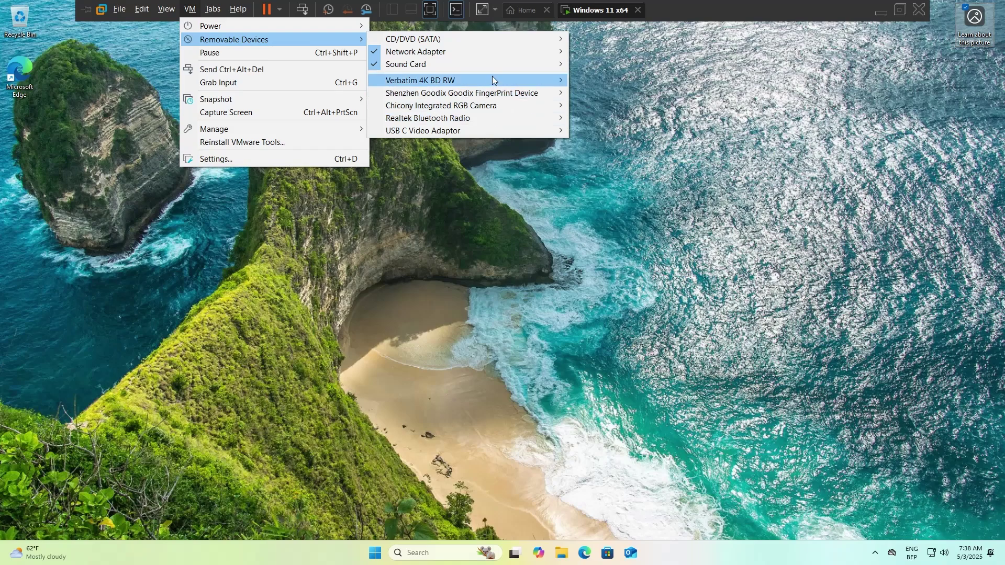
{"action": "mouse_move", "coordinate": [494, 94]}
{"action": "mouse_move", "coordinate": [520, 78]}
{"action": "left_click", "coordinate": [599, 84]}
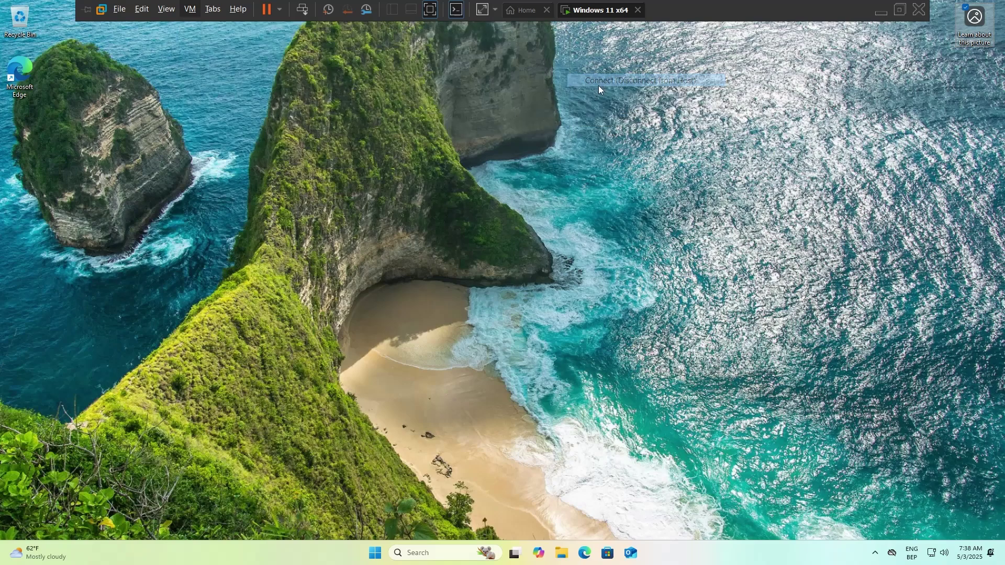
{"action": "left_click", "coordinate": [527, 320]}
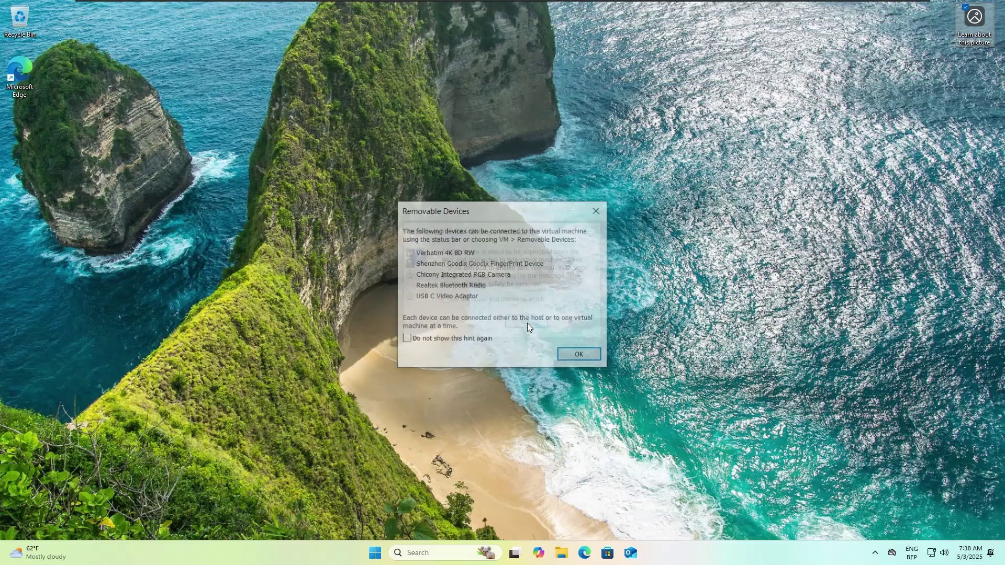
{"action": "left_click", "coordinate": [575, 360]}
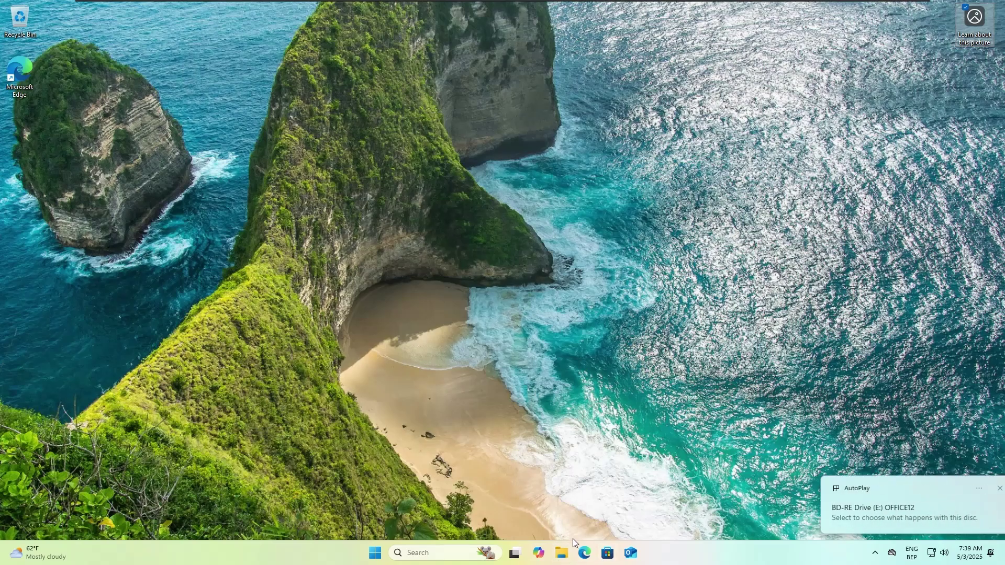
Run SETUP.EXE from the OFFICE12 disc and allow it to make changes to the device
{"action": "left_click", "coordinate": [863, 500]}
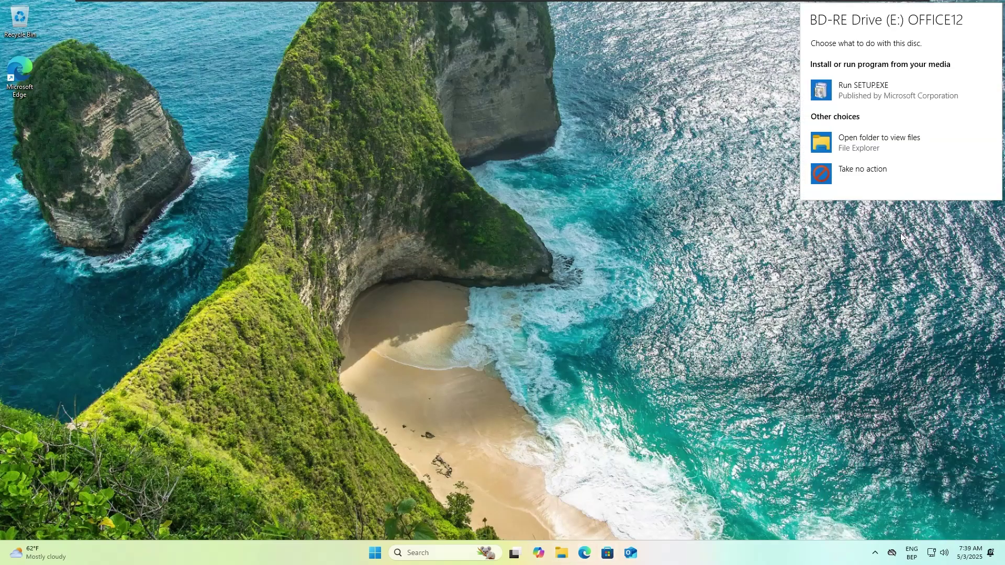
{"action": "left_click", "coordinate": [860, 89]}
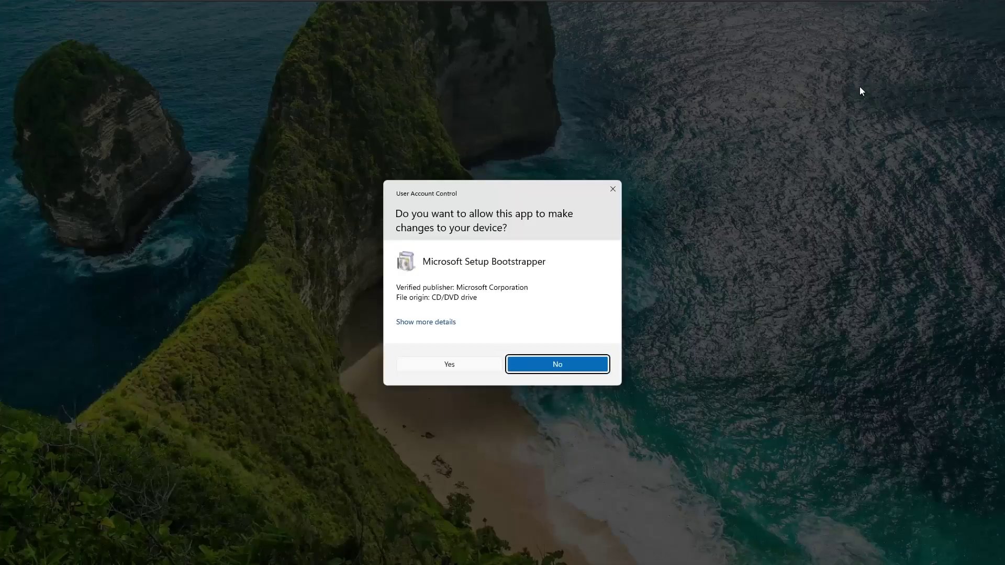
{"action": "left_click", "coordinate": [441, 366]}
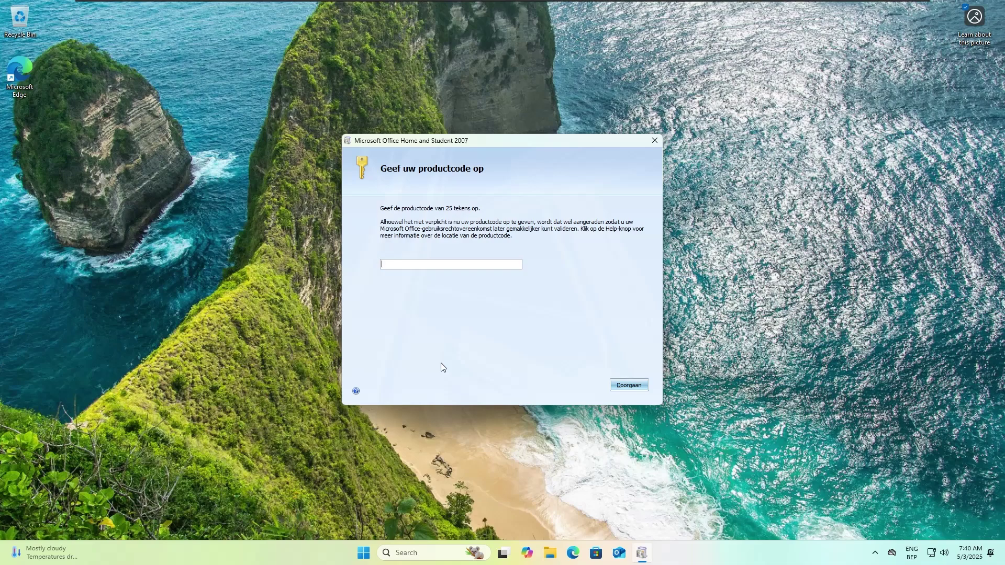
Enter the Office product key and accept the software licence terms
{"action": "key", "text": "ctrl+v"}
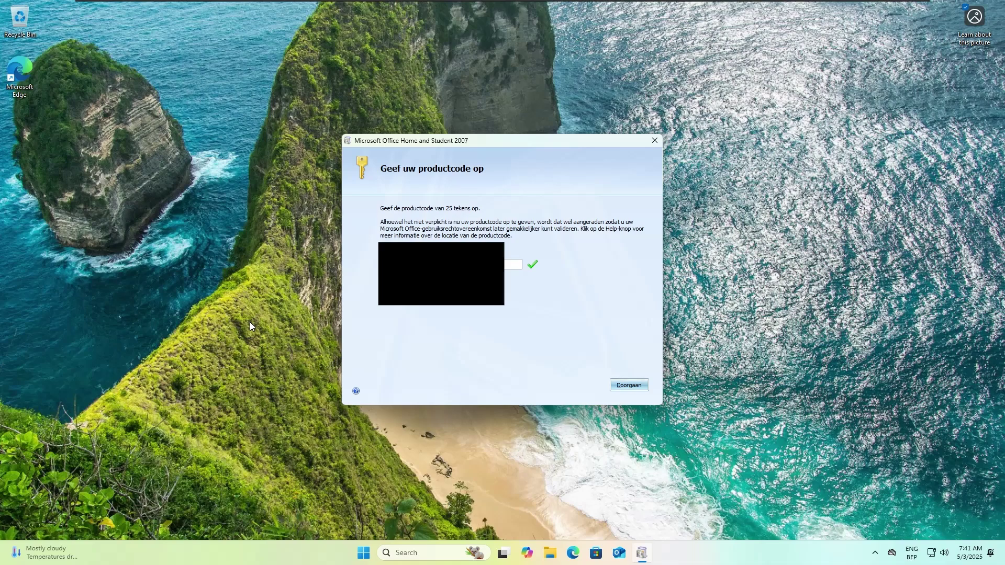
{"action": "left_click", "coordinate": [640, 388]}
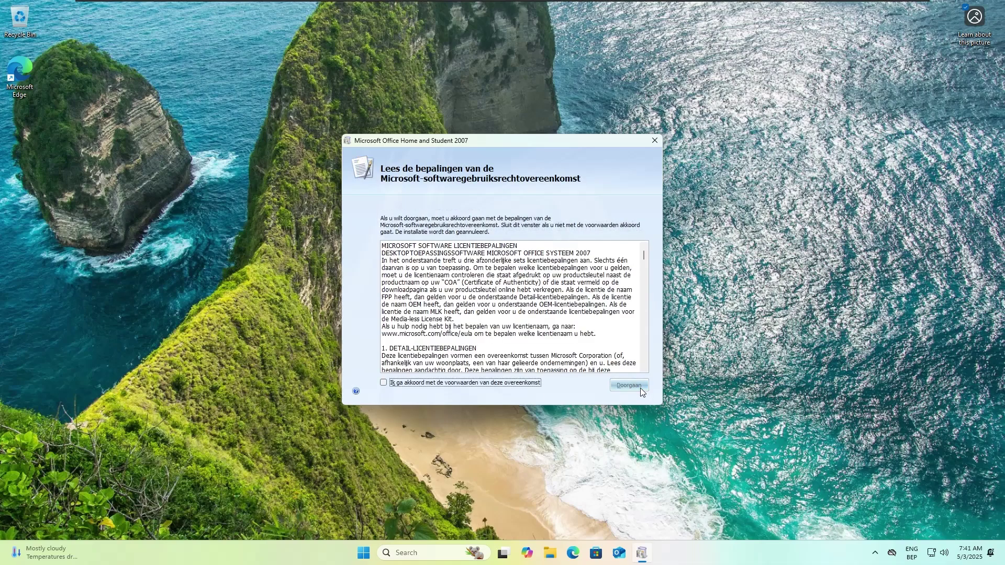
{"action": "left_click", "coordinate": [447, 383]}
{"action": "left_click", "coordinate": [629, 385]}
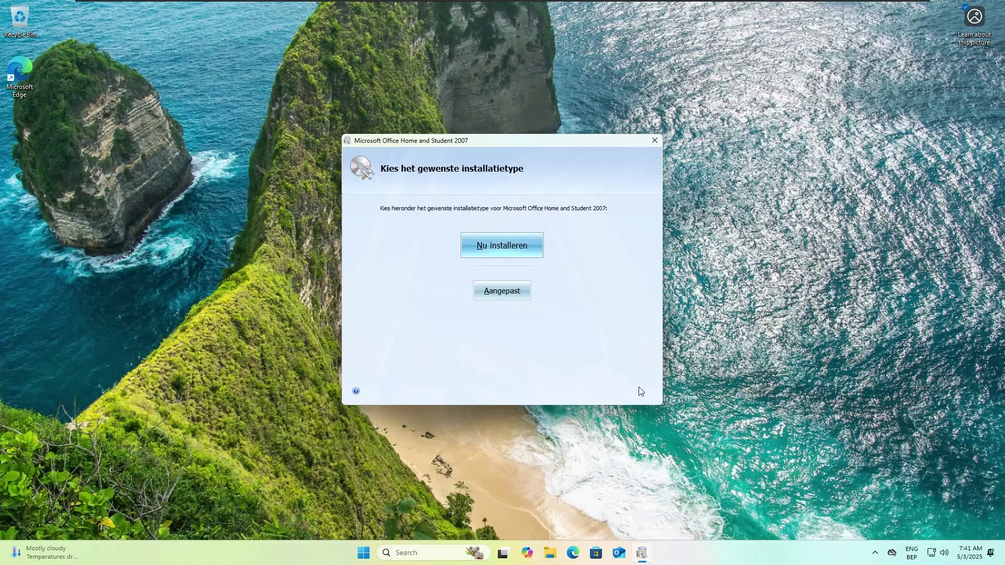
Install Microsoft Office Home and Student 2007 with the standard "Nu installeren" option and close the setup
{"action": "left_click", "coordinate": [495, 250]}
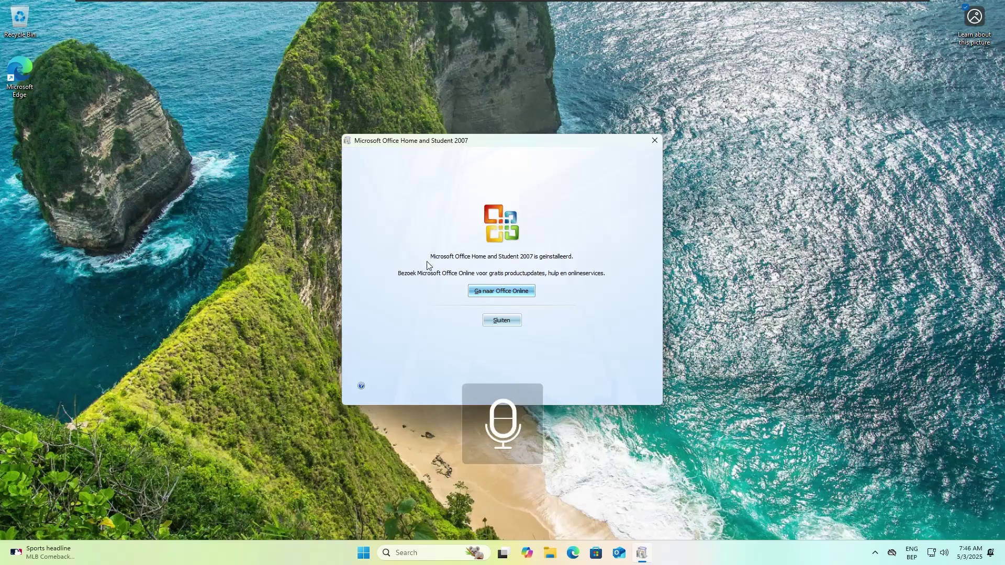
{"action": "left_click", "coordinate": [492, 321]}
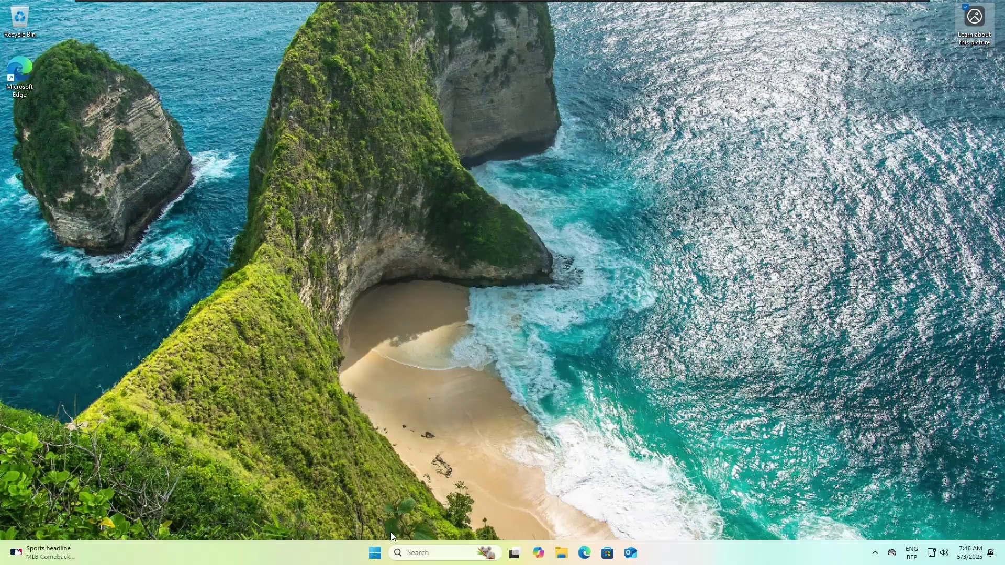
Launch Microsoft Office PowerPoint 2007 from the Microsoft Office folder among all installed apps
{"action": "left_click", "coordinate": [377, 549]}
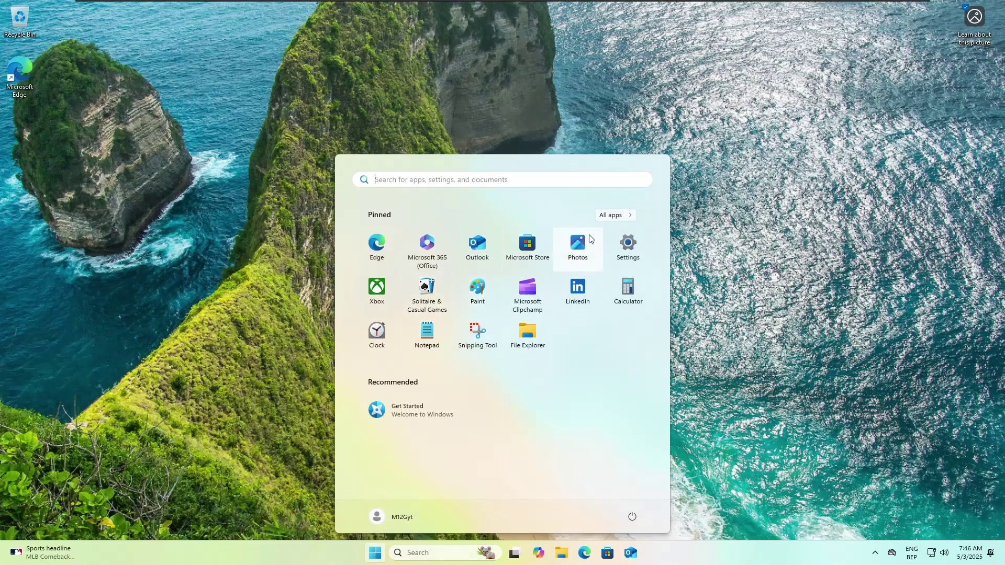
{"action": "left_click", "coordinate": [615, 224]}
{"action": "scroll", "coordinate": [498, 312], "scroll_direction": "down", "scroll_amount": 8}
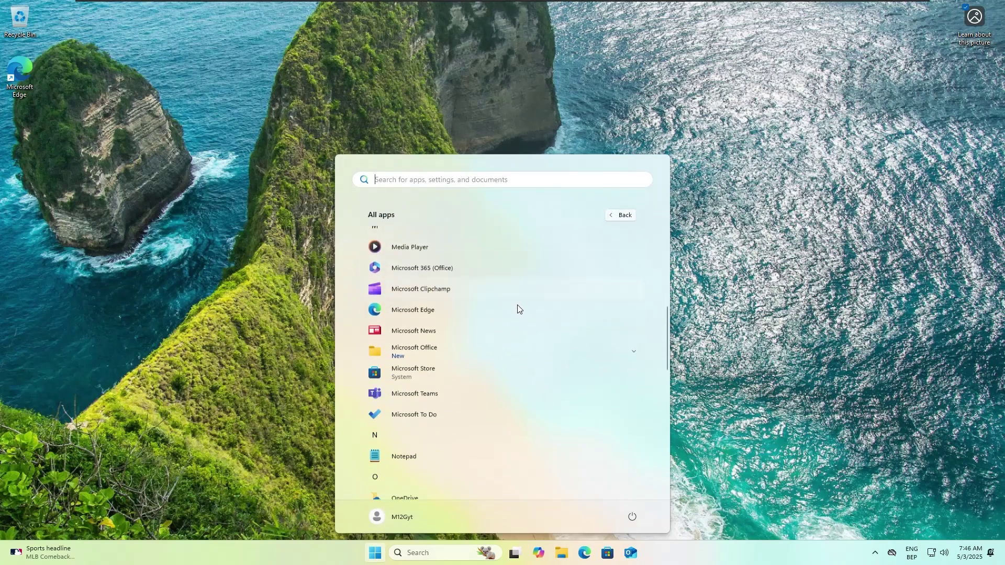
{"action": "left_click", "coordinate": [540, 255]}
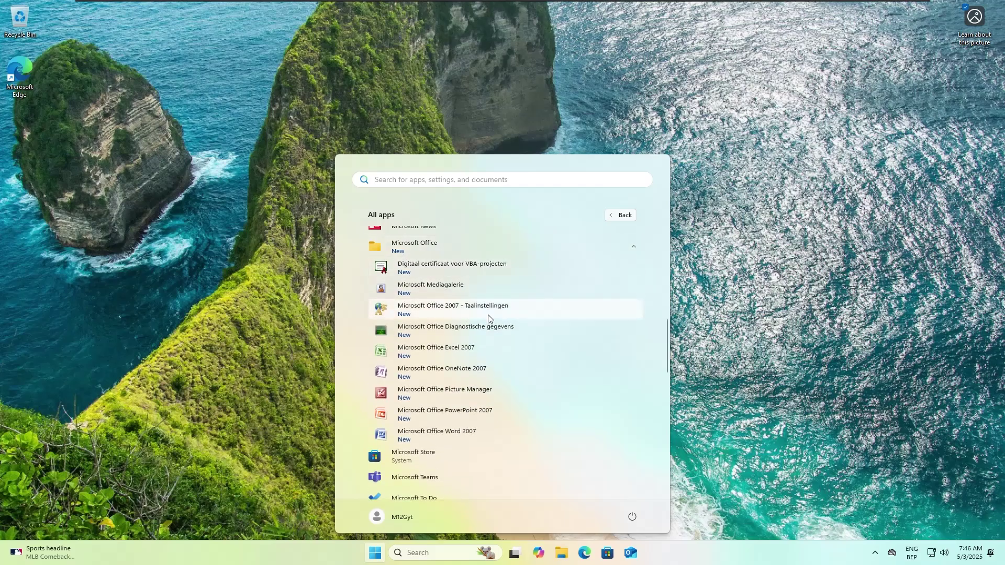
{"action": "left_click", "coordinate": [461, 415]}
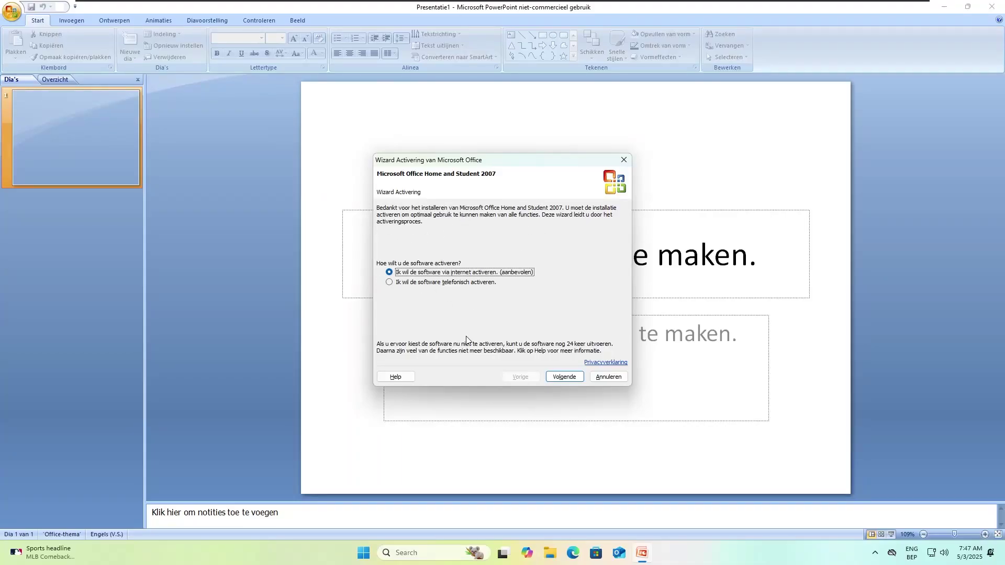
Skip Office activation and complete the first-run setup with online Help searching turned off and Microsoft Update declined
{"action": "left_click", "coordinate": [624, 161]}
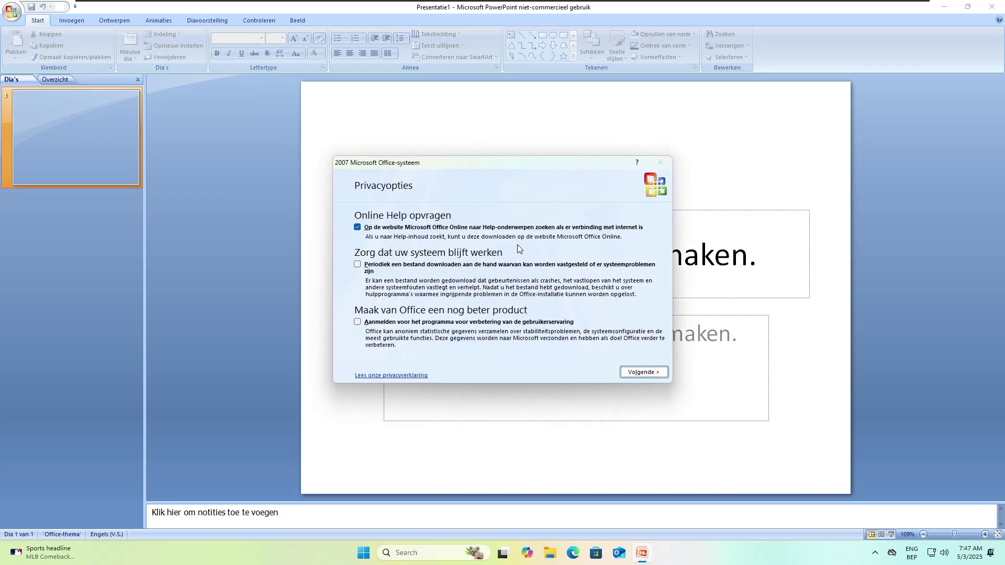
{"action": "left_click", "coordinate": [358, 228]}
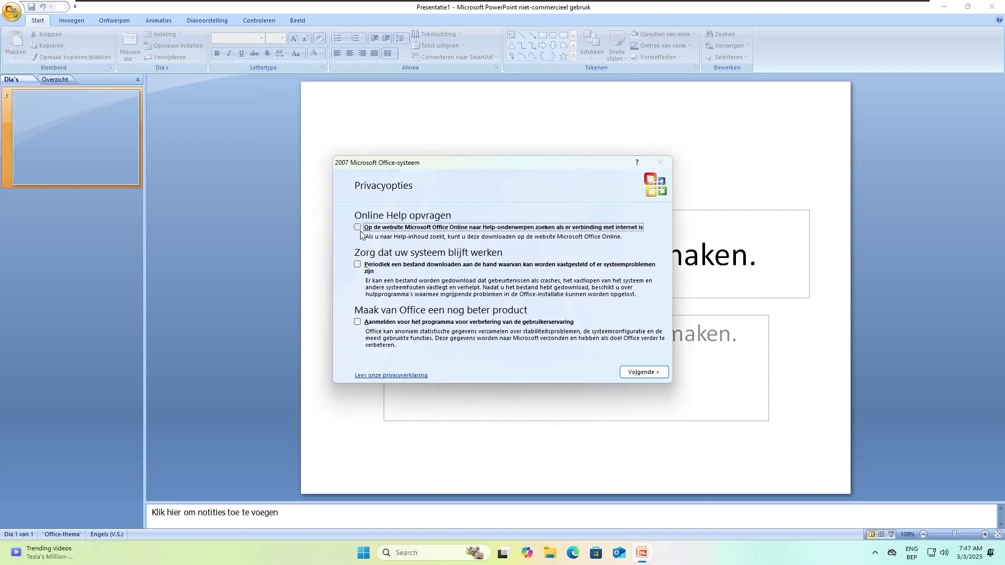
{"action": "left_click", "coordinate": [639, 372]}
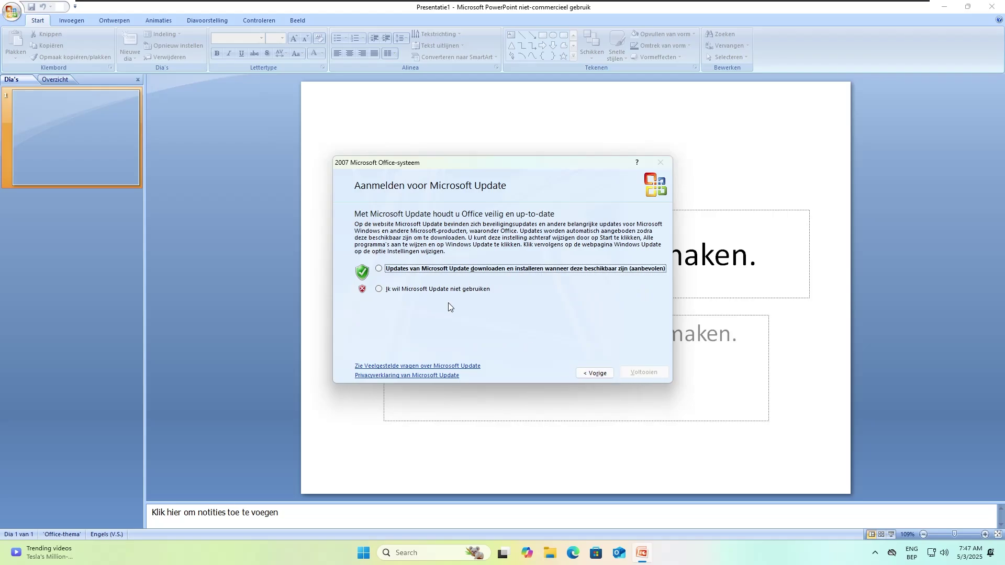
{"action": "left_click", "coordinate": [468, 291]}
{"action": "left_click", "coordinate": [644, 372]}
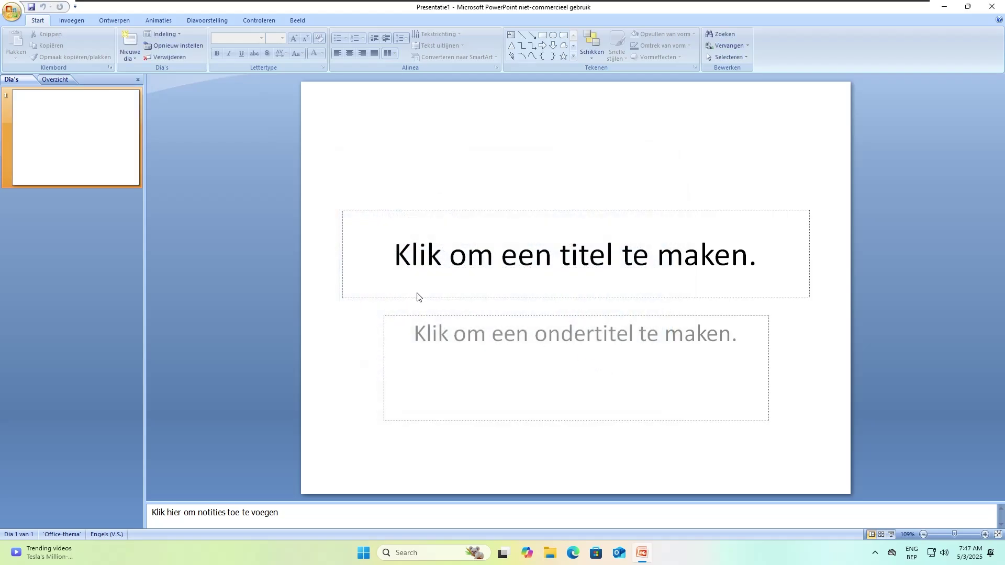
Start editing the title placeholder on the first slide
{"action": "left_click", "coordinate": [470, 227]}
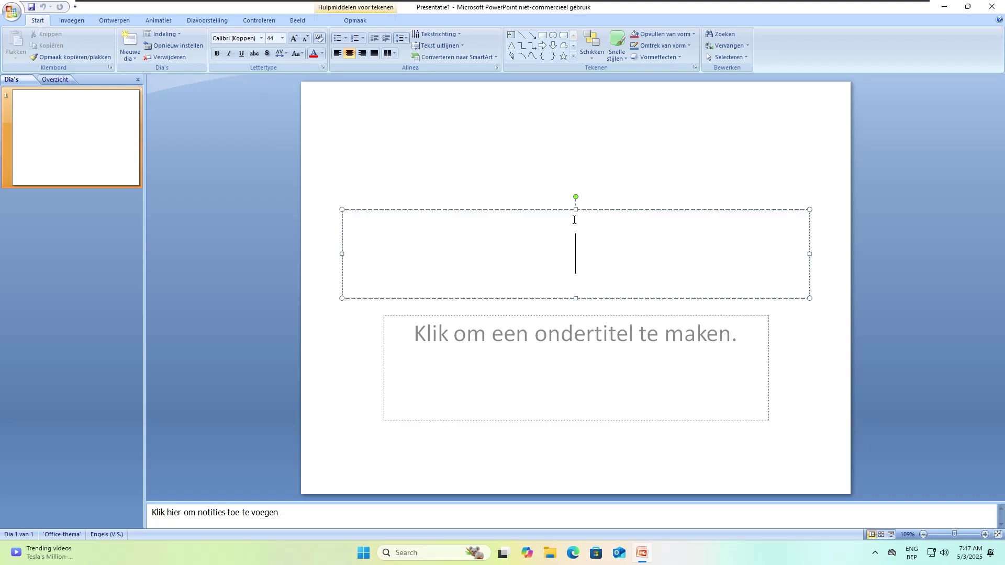
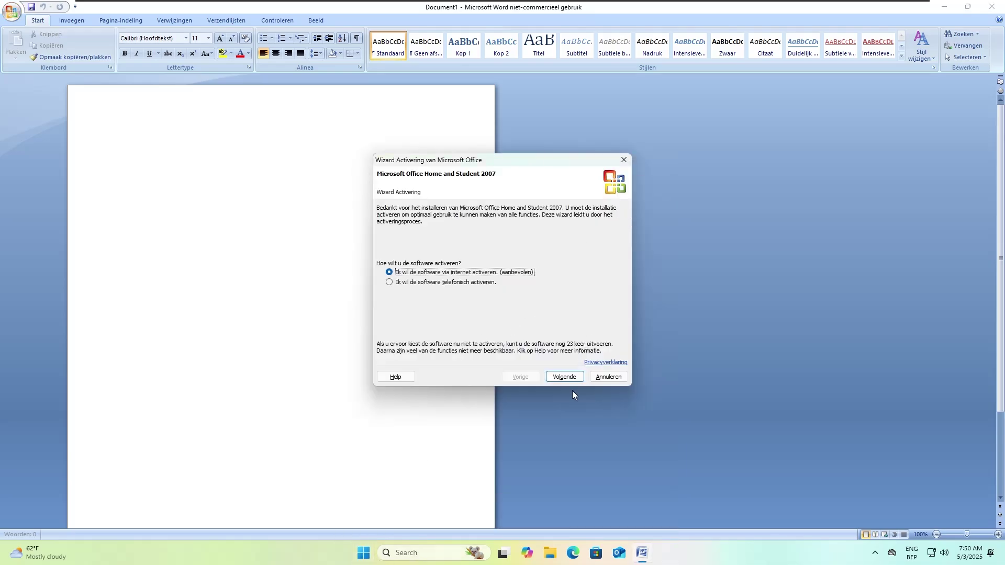
Skip the activation in Word and write "This is the old word." in the blank document
{"action": "left_click", "coordinate": [600, 376]}
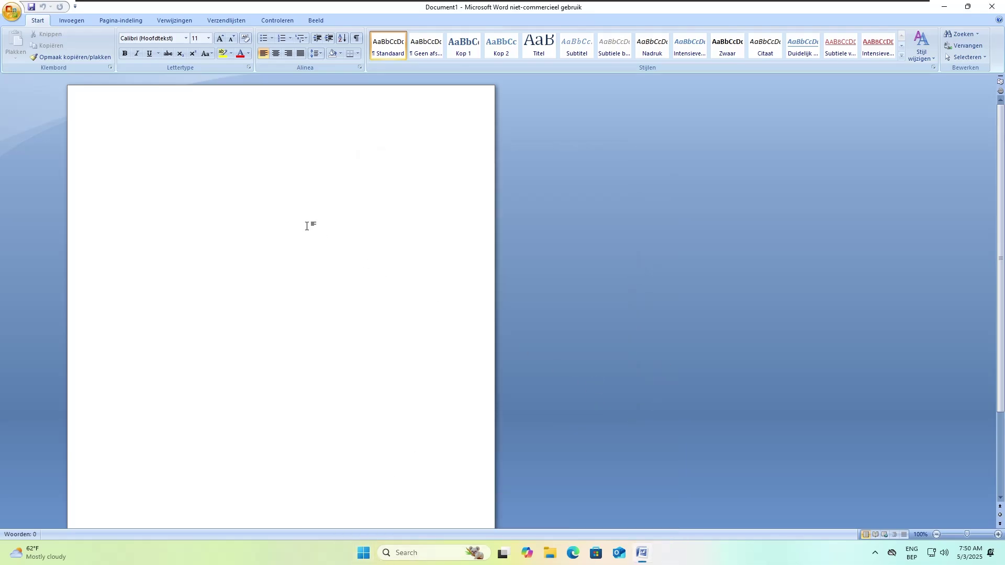
{"action": "type", "text": "This is the old word."}
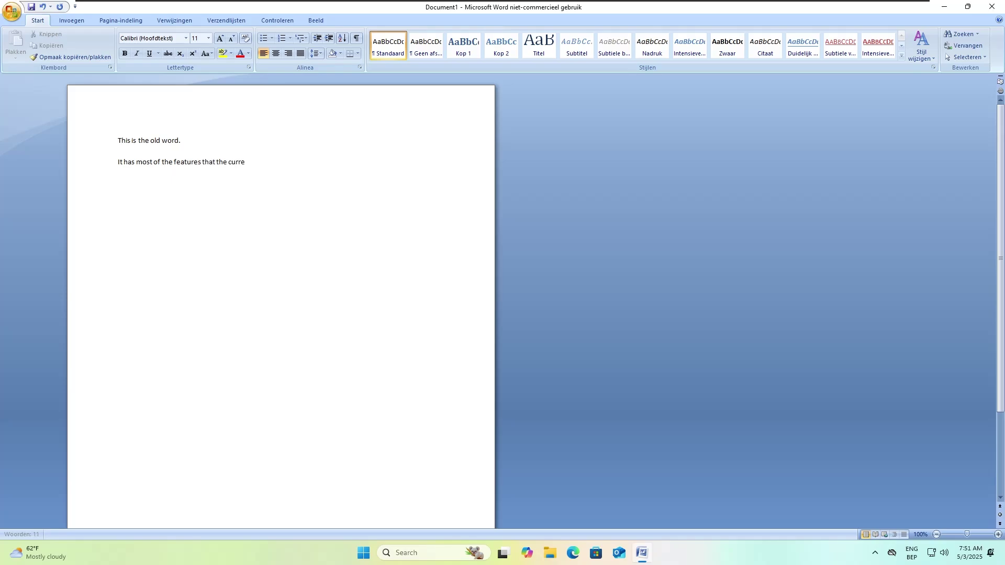
Continue the text with "It has most of the features that the current word has" and, on a new line, "and it has this nice theme."
{"action": "type", "text": "wod"}
{"action": "key", "text": "BackSpace"}
{"action": "key", "text": "BackSpace"}
{"action": "key", "text": "BackSpace"}
{"action": "type", "text": "and it has this nice"}
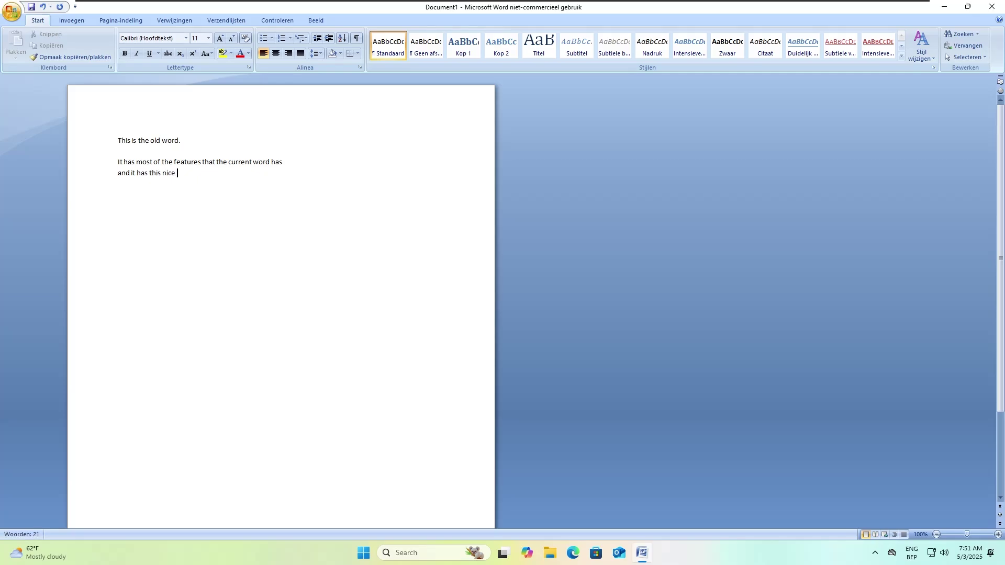
{"action": "type", "text": "theme."}
Run the spelling and grammar check on the document and close its completion message
{"action": "left_click", "coordinate": [231, 20]}
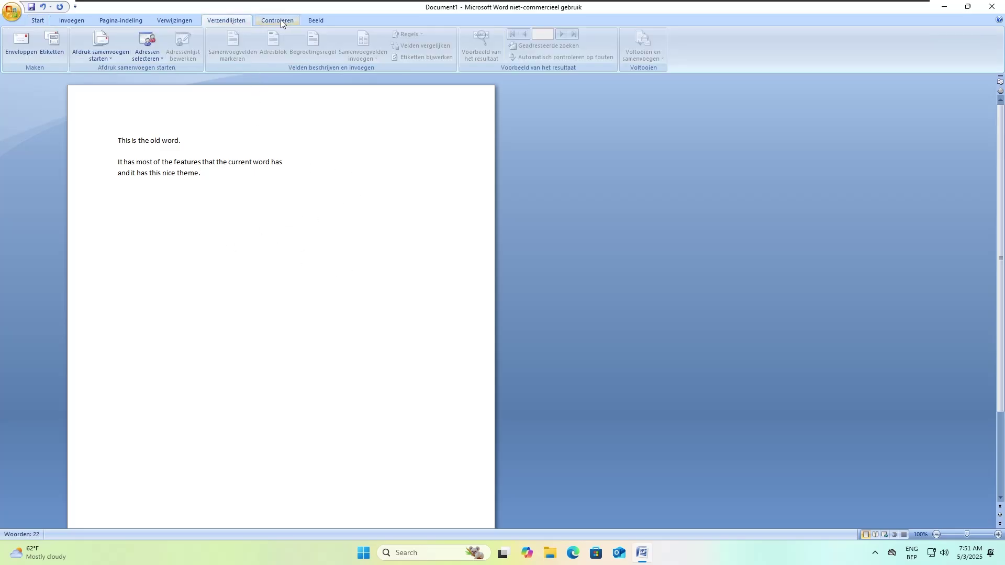
{"action": "left_click", "coordinate": [278, 21]}
{"action": "left_click", "coordinate": [4, 44]}
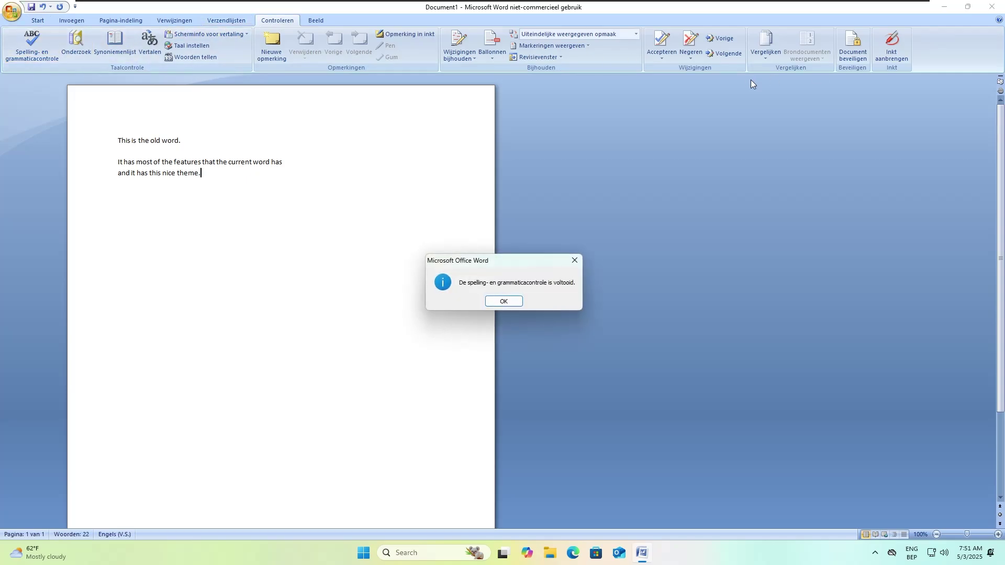
{"action": "left_click", "coordinate": [506, 302]}
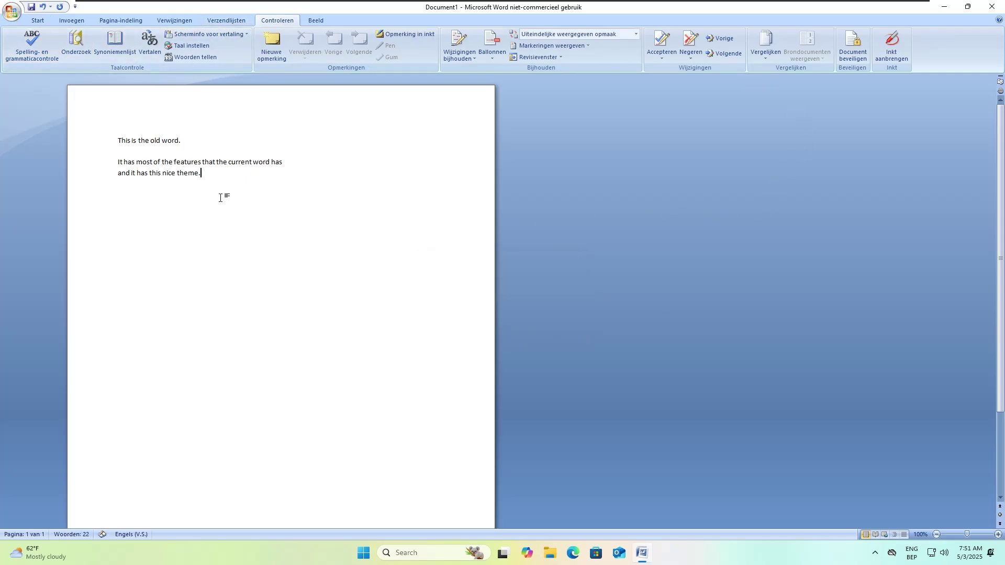
Look through Word's view, mailings and page layout commands, collapsing and restoring the ribbon along the way
{"action": "key", "text": "ctrl+a"}
{"action": "left_click", "coordinate": [294, 124]}
{"action": "left_click", "coordinate": [310, 22]}
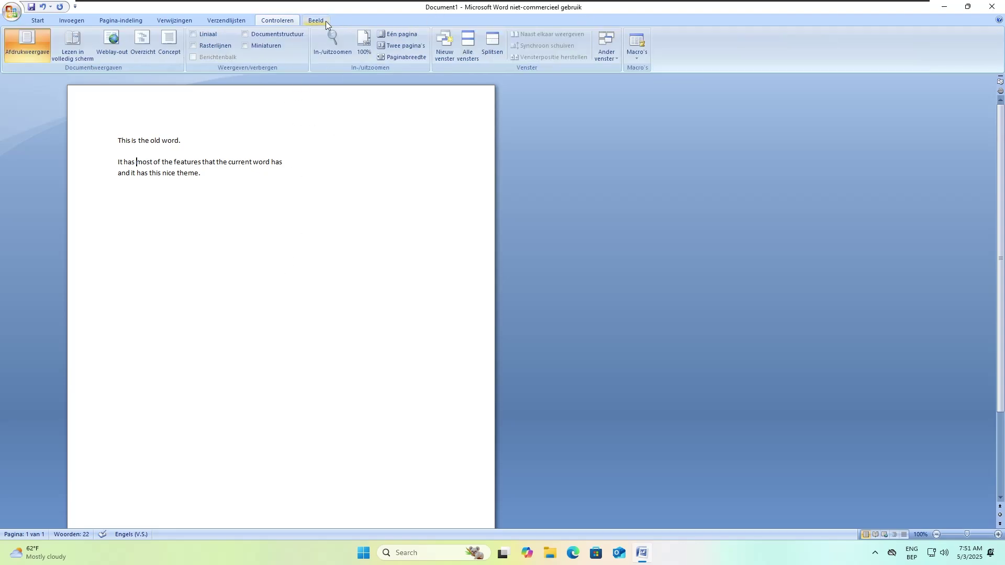
{"action": "left_click", "coordinate": [235, 22]}
{"action": "double_click", "coordinate": [232, 21]}
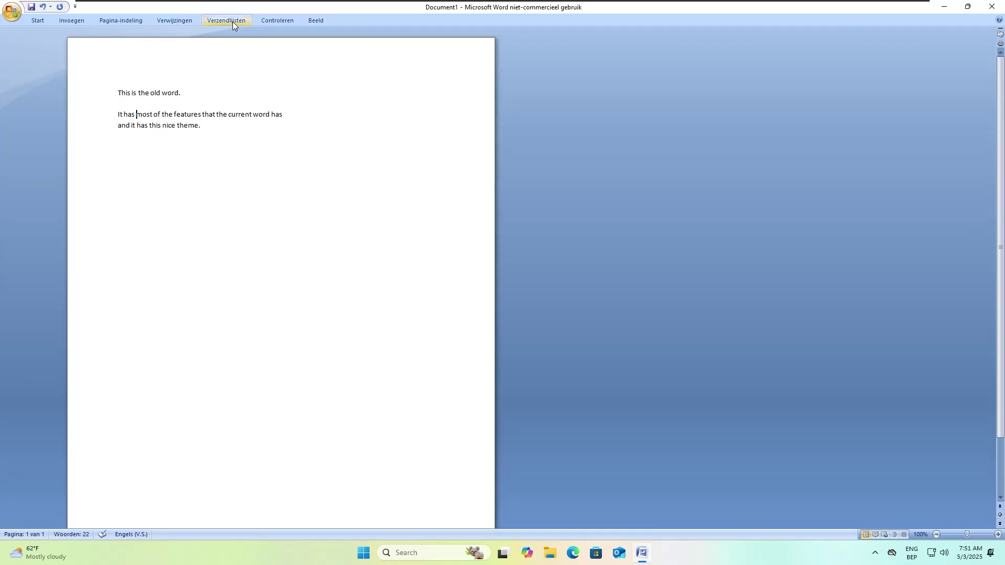
{"action": "double_click", "coordinate": [232, 21]}
{"action": "double_click", "coordinate": [233, 21]}
{"action": "left_click", "coordinate": [232, 21]}
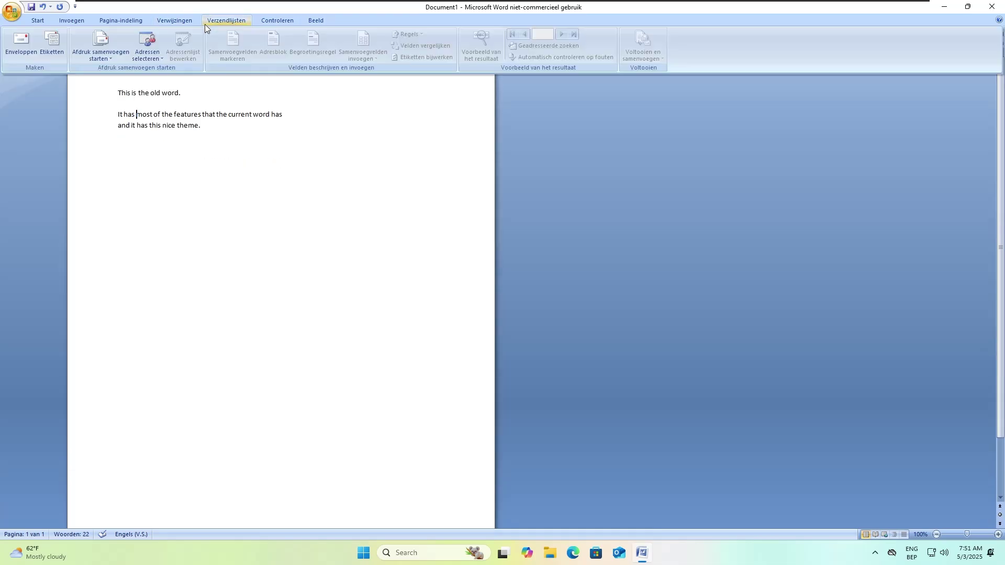
{"action": "scroll", "coordinate": [230, 20], "scroll_direction": "up", "scroll_amount": 1}
{"action": "double_click", "coordinate": [230, 20]}
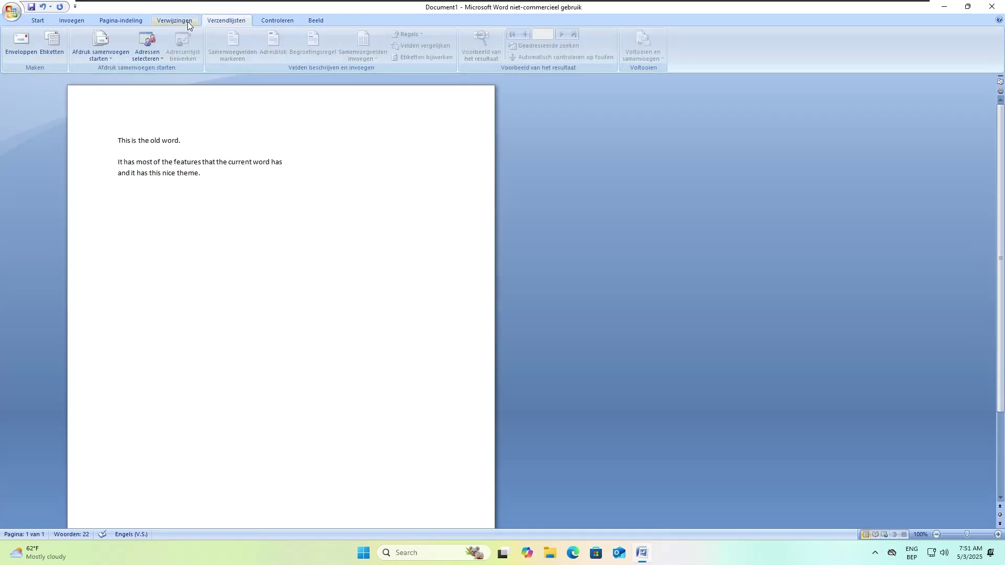
{"action": "scroll", "coordinate": [187, 21], "scroll_direction": "up", "scroll_amount": 2}
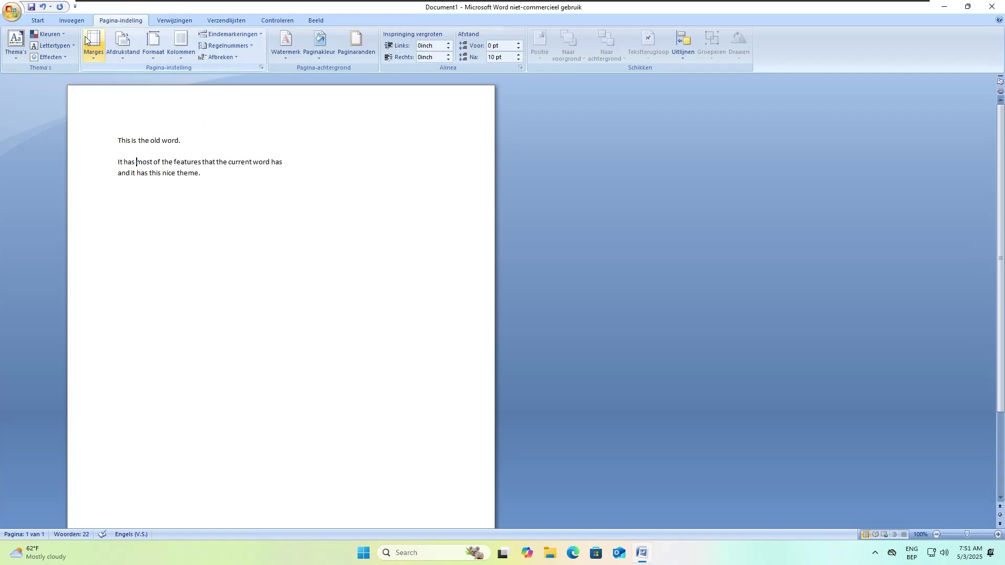
Insert a WordArt reading "YOOO" in the rainbow WordArt-stijl 16 after "It has" in the second paragraph
{"action": "left_click", "coordinate": [77, 20]}
{"action": "left_click", "coordinate": [562, 43]}
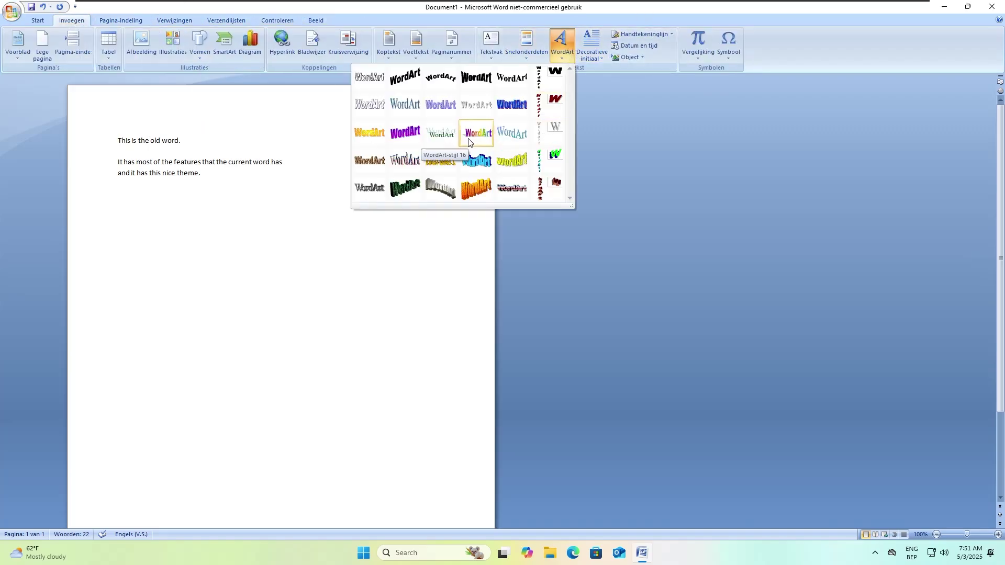
{"action": "left_click", "coordinate": [480, 140]}
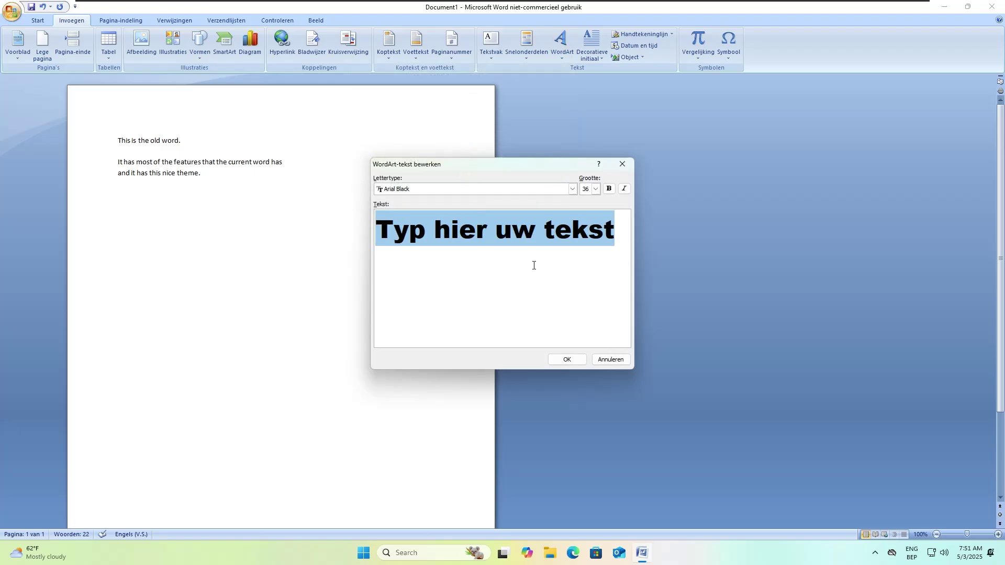
{"action": "type", "text": "YOOO"}
{"action": "key", "text": "Return"}
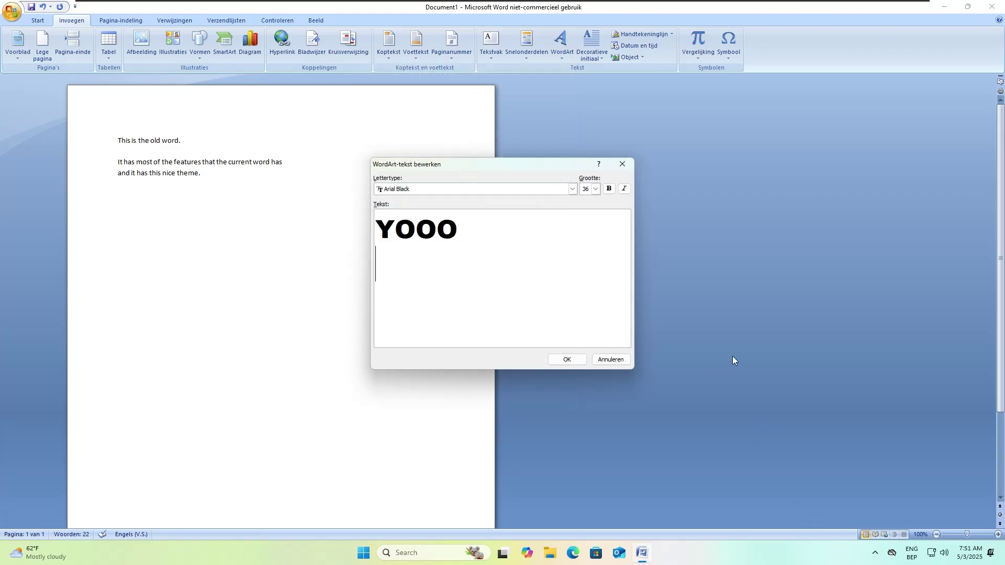
{"action": "key", "text": "BackSpace"}
{"action": "left_click", "coordinate": [582, 361]}
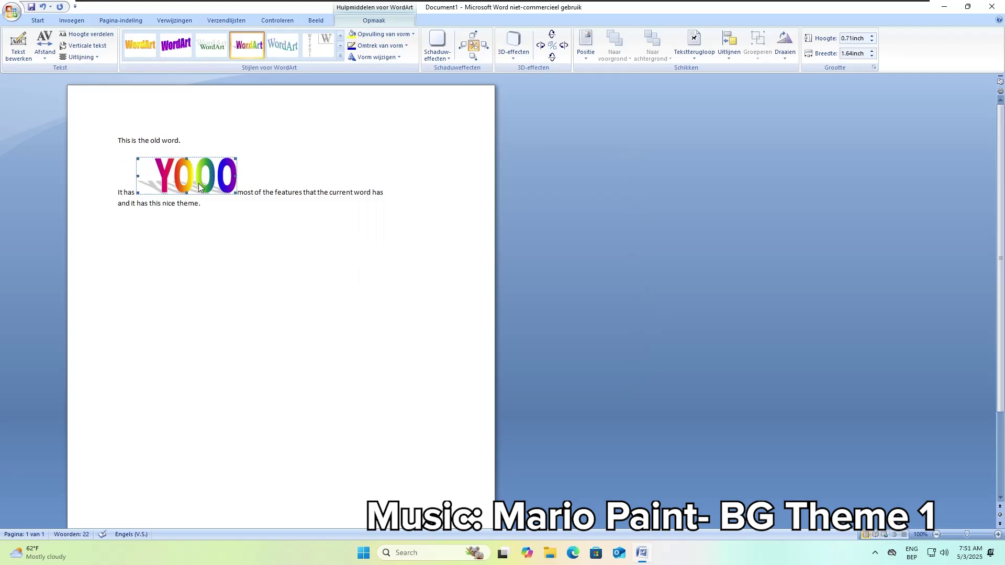
Move the "YOOO" WordArt to the end of the last line, after "theme."
{"action": "left_click_drag", "start_coordinate": [199, 186], "coordinate": [218, 215]}
{"action": "left_click", "coordinate": [283, 276]}
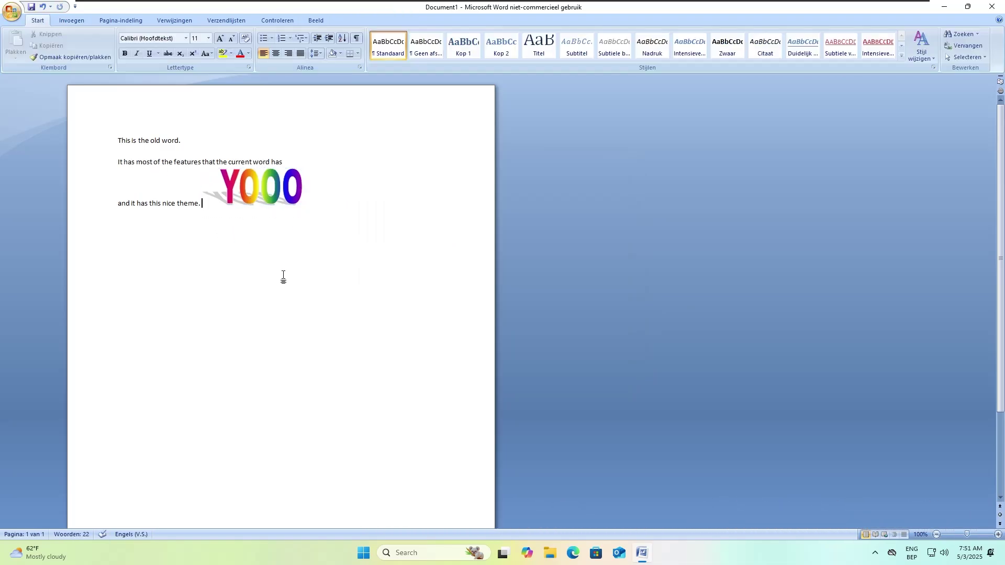
{"action": "left_click", "coordinate": [210, 195]}
{"action": "right_click", "coordinate": [210, 195]}
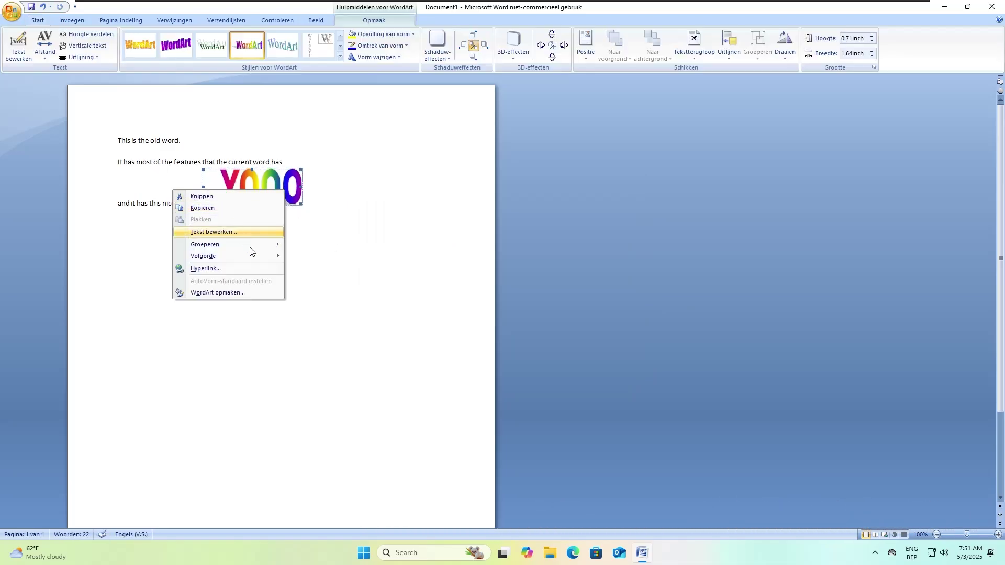
{"action": "left_click", "coordinate": [204, 207]}
{"action": "left_click_drag", "start_coordinate": [204, 207], "coordinate": [264, 170]}
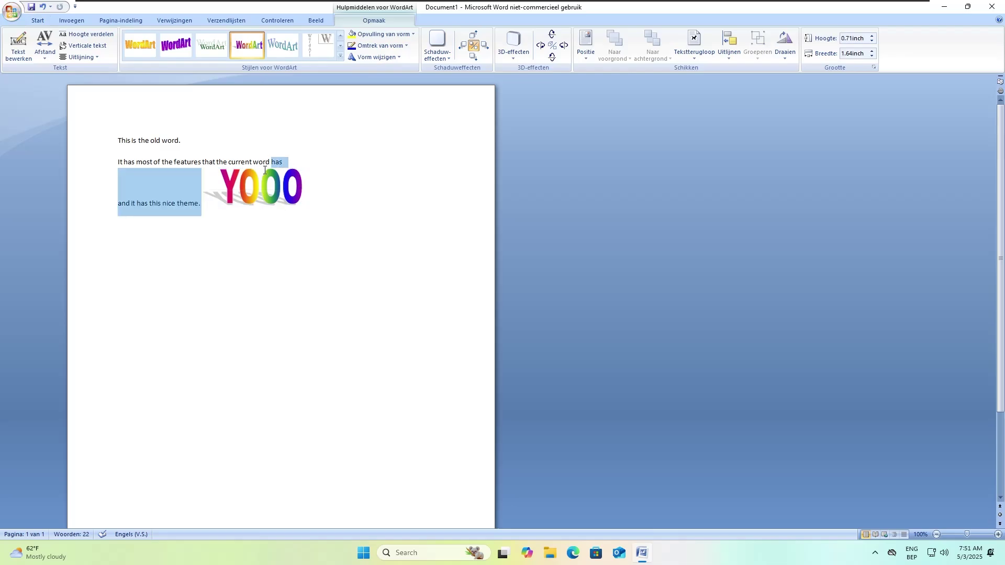
{"action": "left_click", "coordinate": [291, 195]}
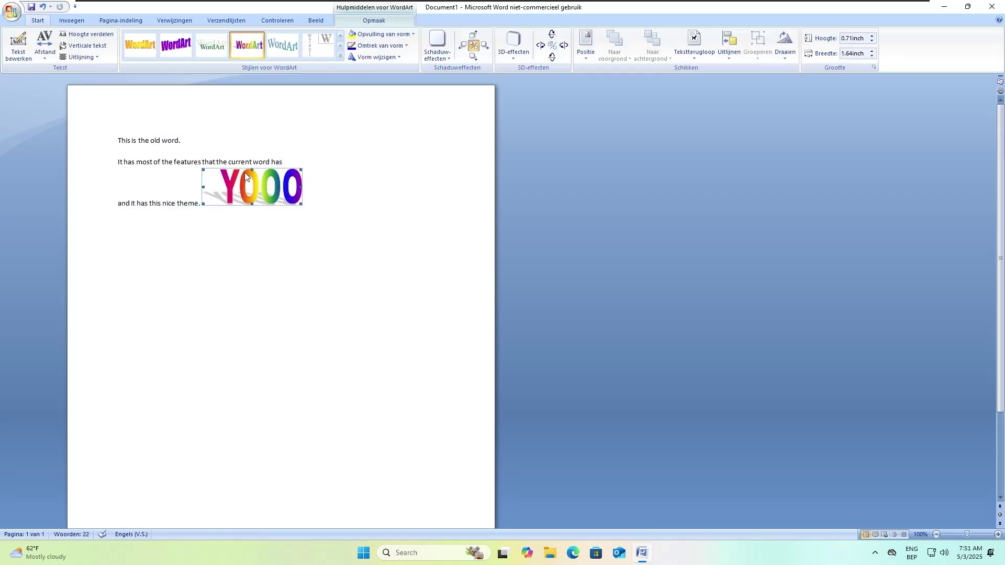
{"action": "right_click", "coordinate": [285, 191]}
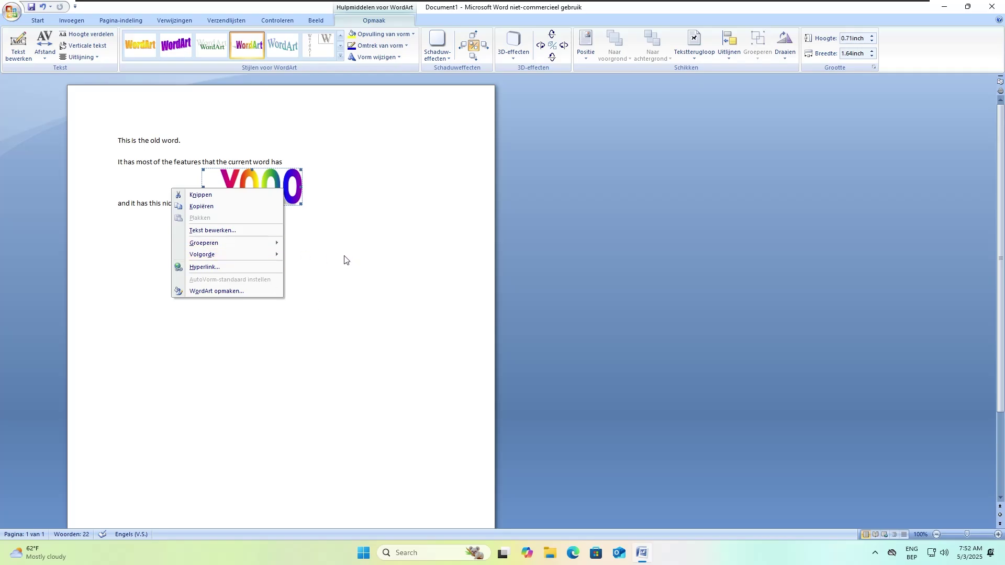
{"action": "key", "text": "Escape"}
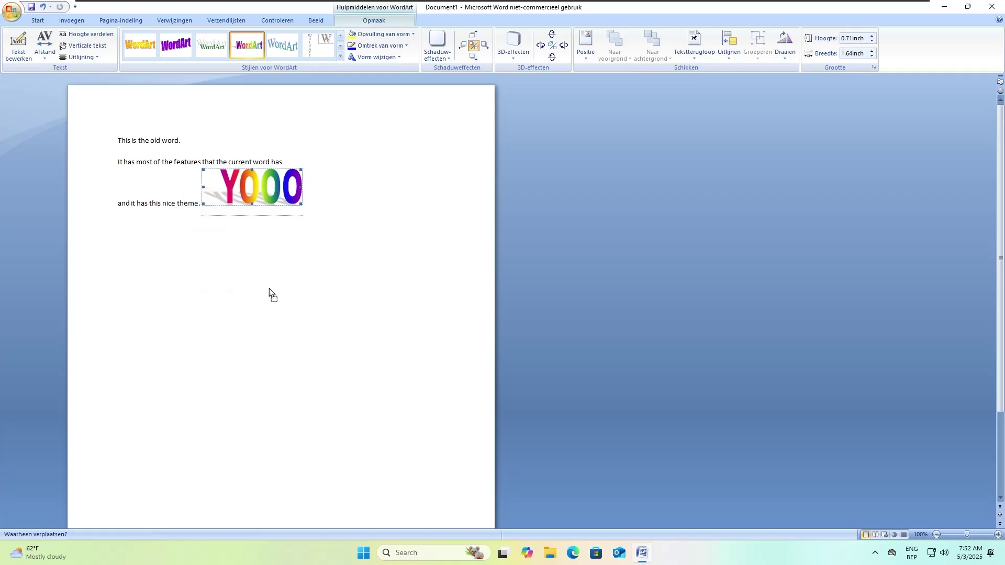
Move the "YOOO" WordArt into the word "theme", just before its final "e"
{"action": "left_click", "coordinate": [244, 252]}
{"action": "left_click", "coordinate": [199, 215]}
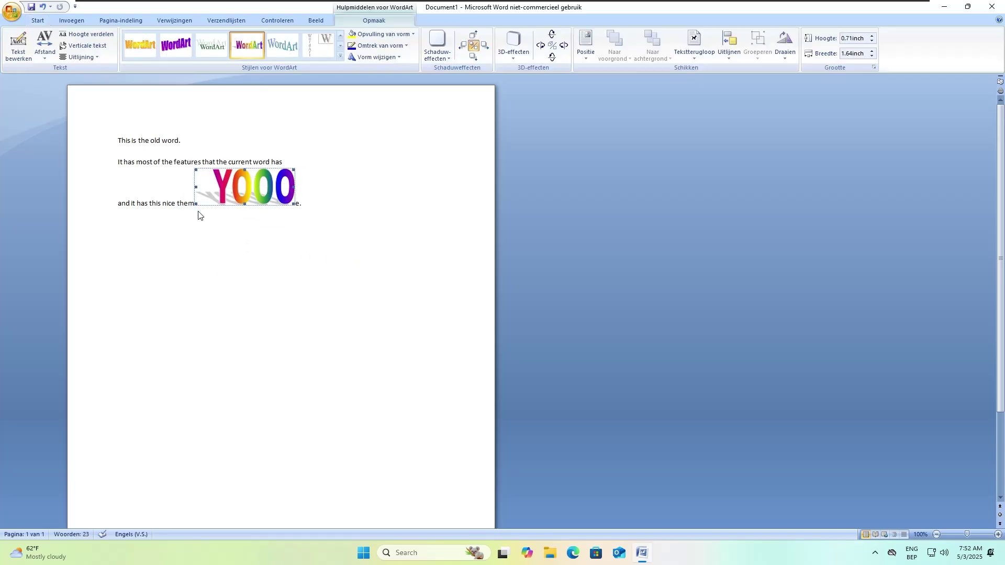
{"action": "left_click", "coordinate": [218, 217]}
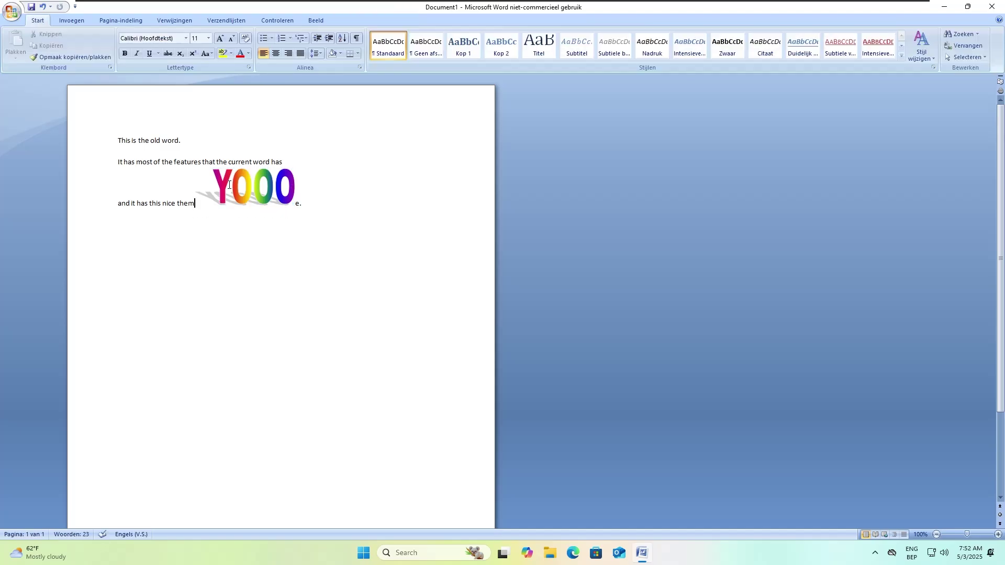
Try the light-blue style with a dark-blue shadow on the "YOOO" WordArt and switch it to the purple slanted style
{"action": "left_click", "coordinate": [228, 204]}
{"action": "left_click", "coordinate": [340, 56]}
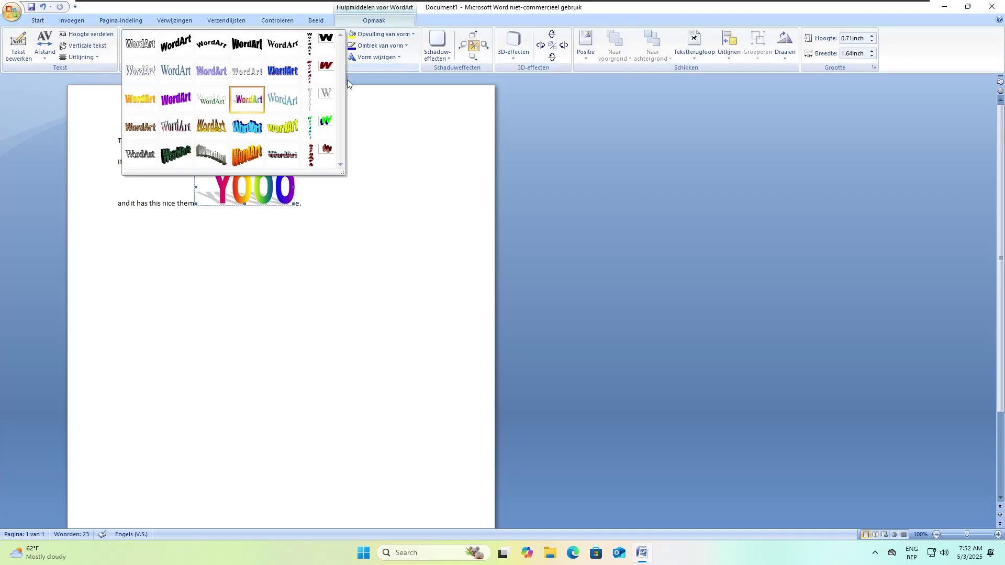
{"action": "left_click", "coordinate": [247, 126]}
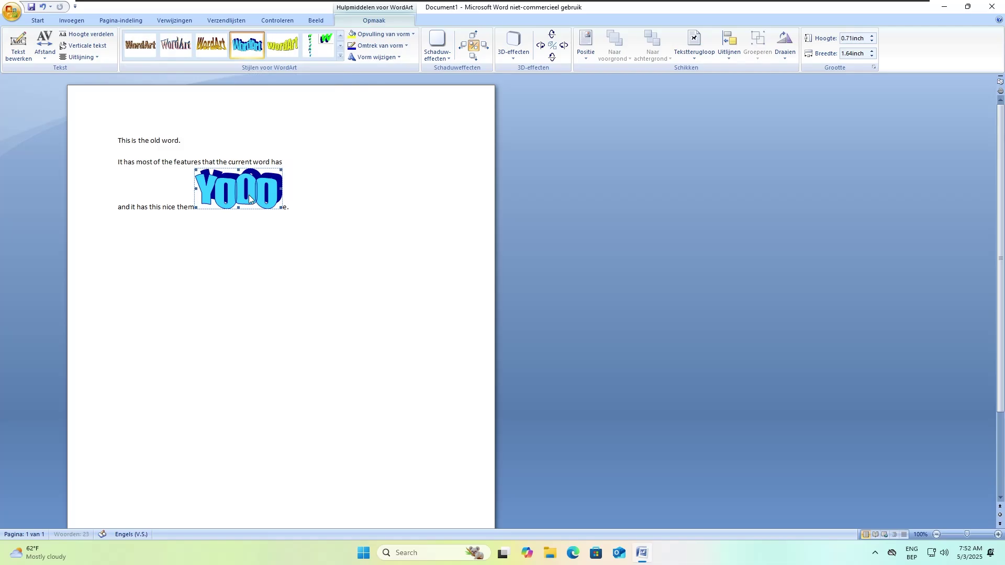
{"action": "left_click", "coordinate": [340, 56]}
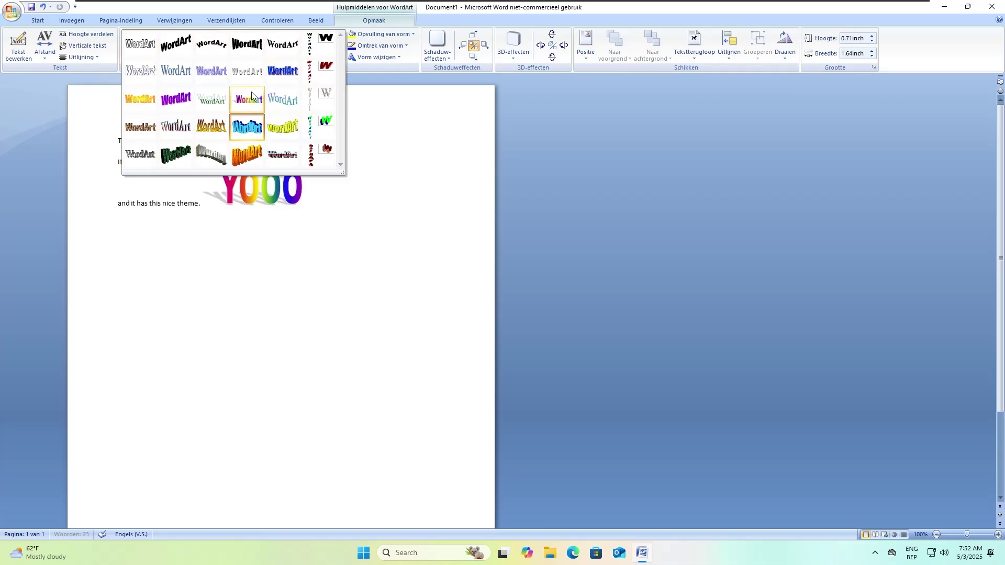
{"action": "left_click", "coordinate": [162, 109]}
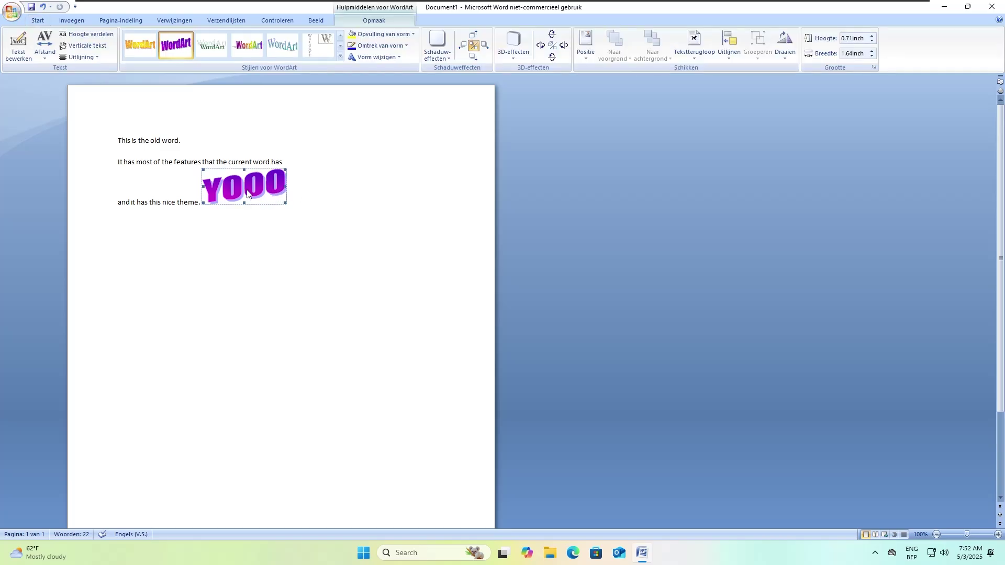
Delete the "YOOO" WordArt and close Word without saving the document
{"action": "key", "text": "Delete"}
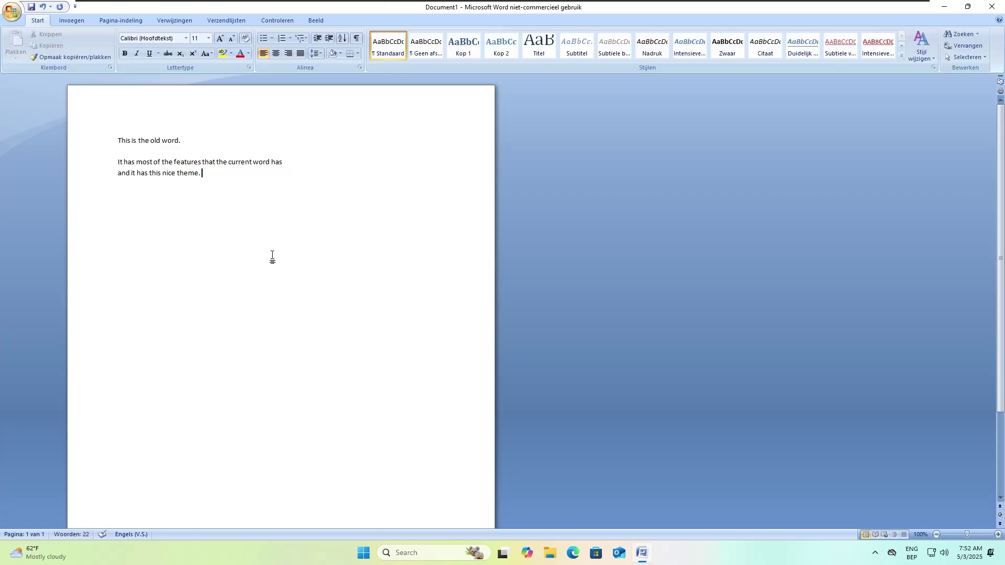
{"action": "left_click", "coordinate": [991, 6]}
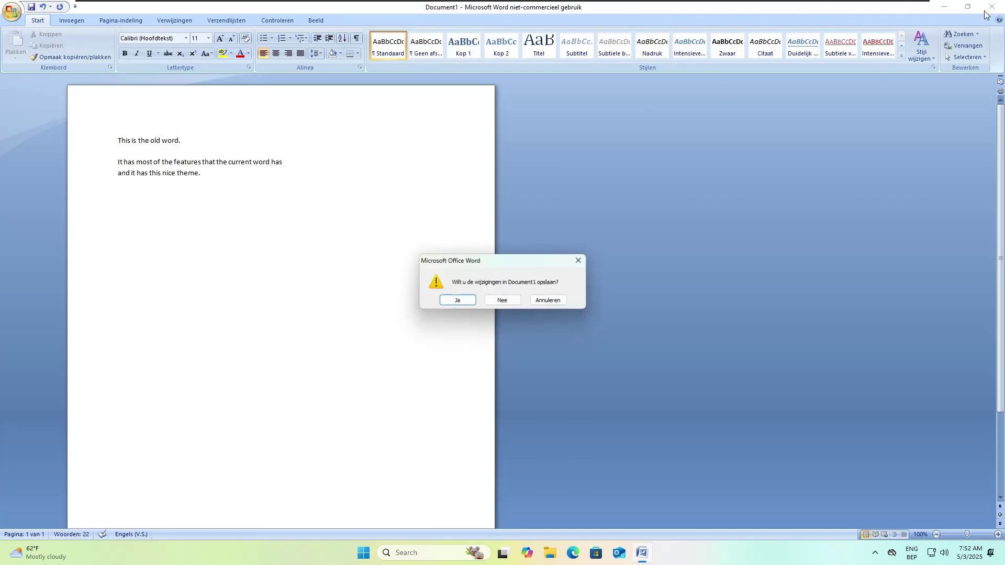
{"action": "left_click", "coordinate": [500, 303]}
Open Microsoft Office Excel 2007 from the recently added programs and skip its activation wizard
{"action": "left_click", "coordinate": [375, 553]}
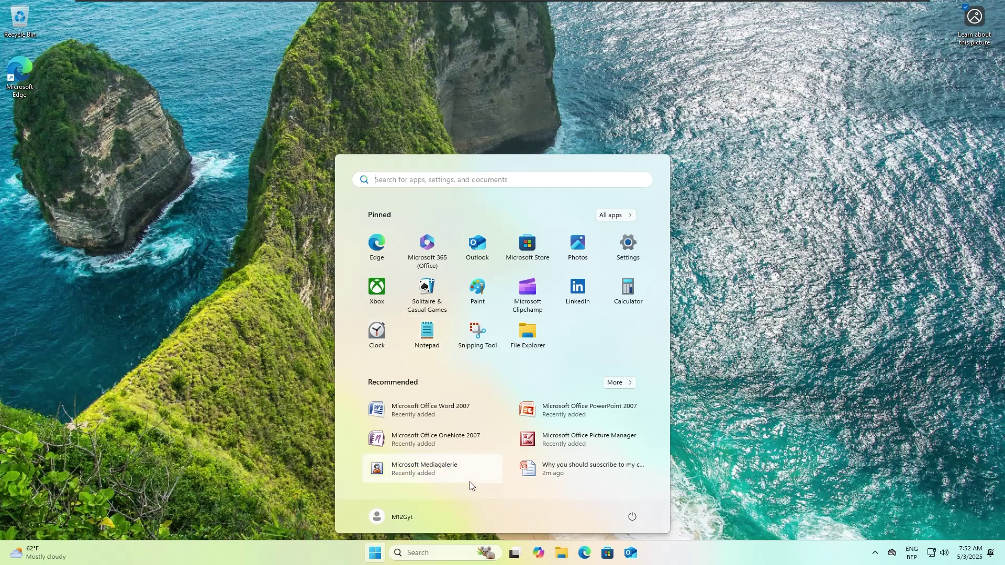
{"action": "left_click", "coordinate": [618, 383]}
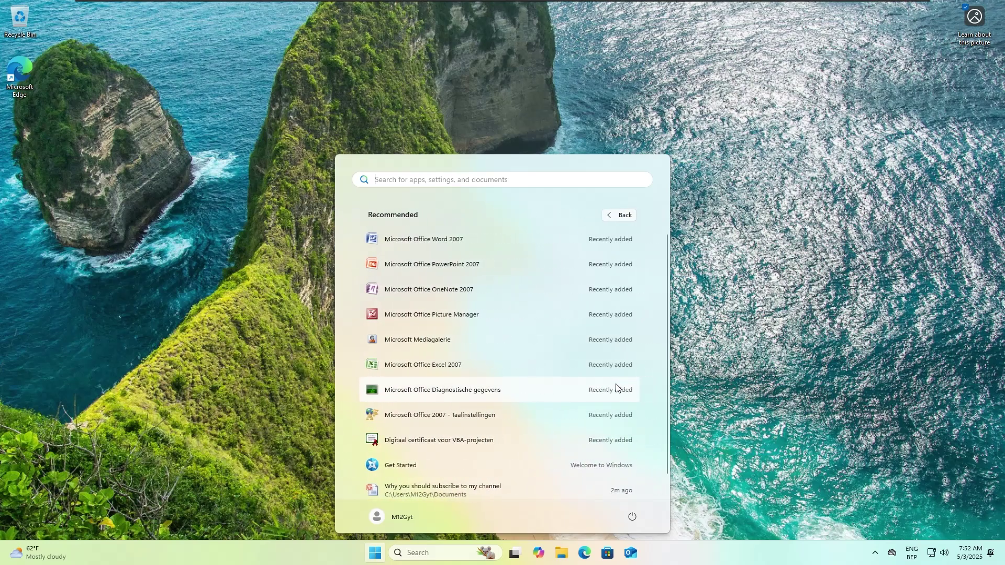
{"action": "scroll", "coordinate": [466, 346], "scroll_direction": "down", "scroll_amount": 1}
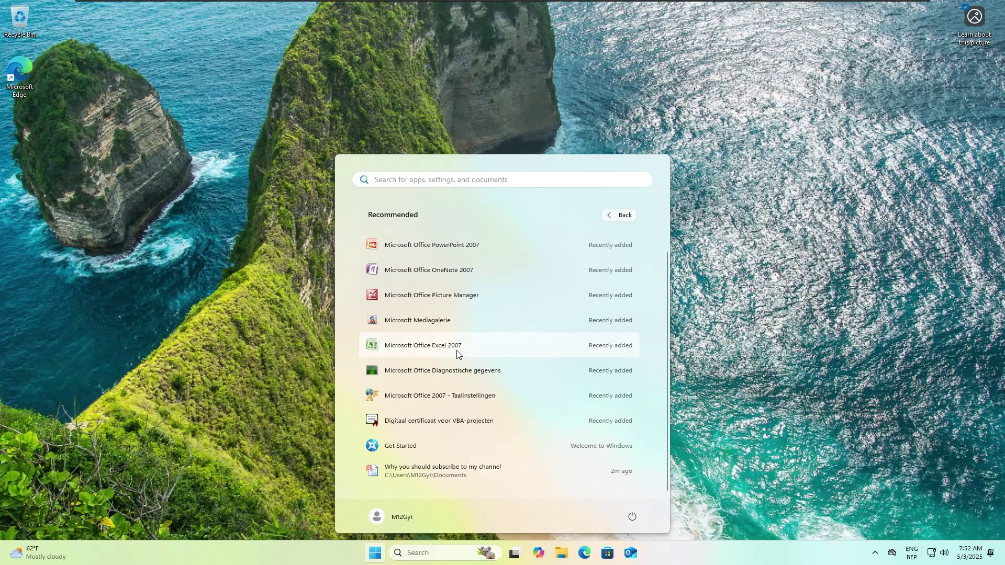
{"action": "left_click", "coordinate": [458, 348]}
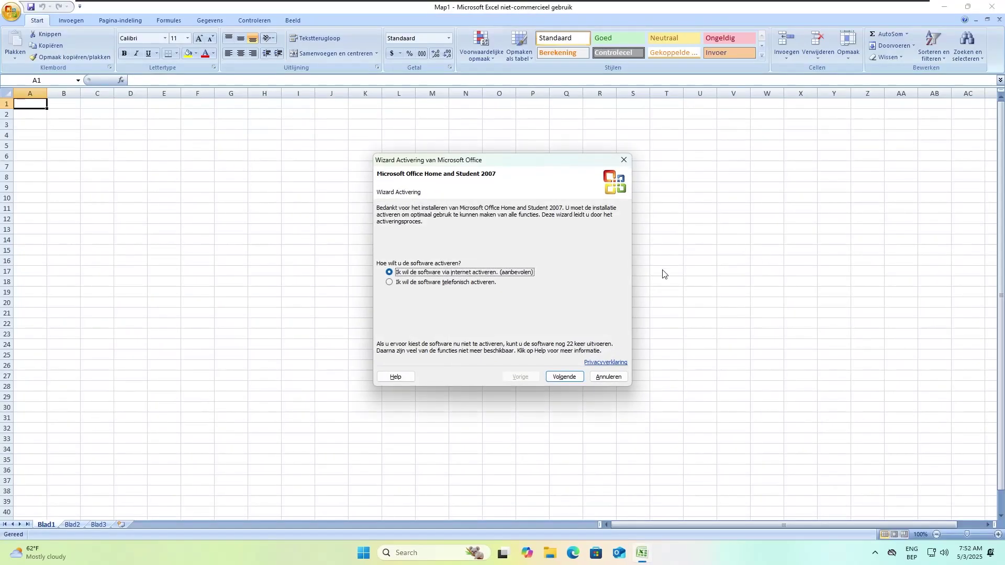
{"action": "left_click", "coordinate": [623, 160]}
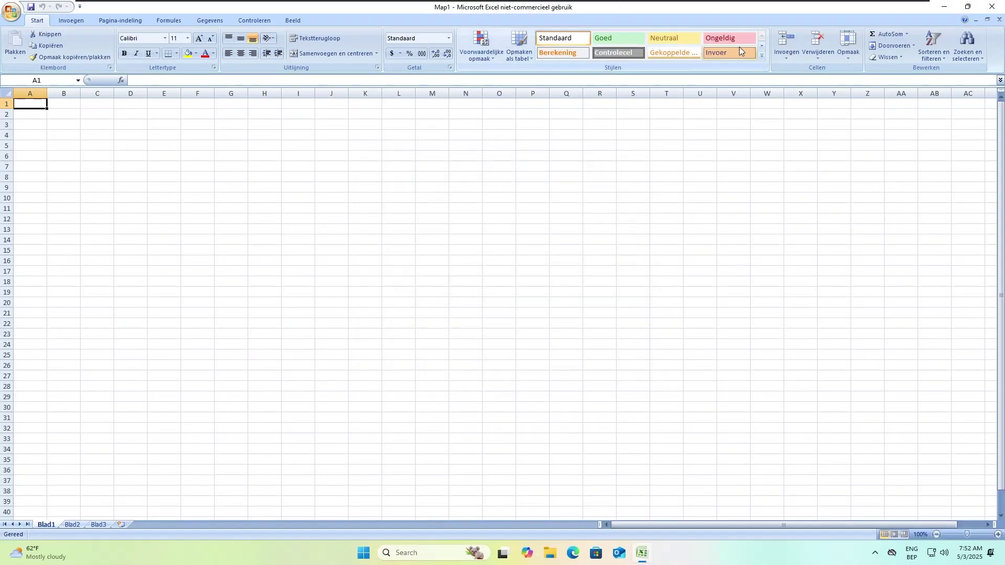
Apply the Goed cell style to cell L6 and the Neutraal style to the range P1:U12
{"action": "left_click", "coordinate": [403, 156]}
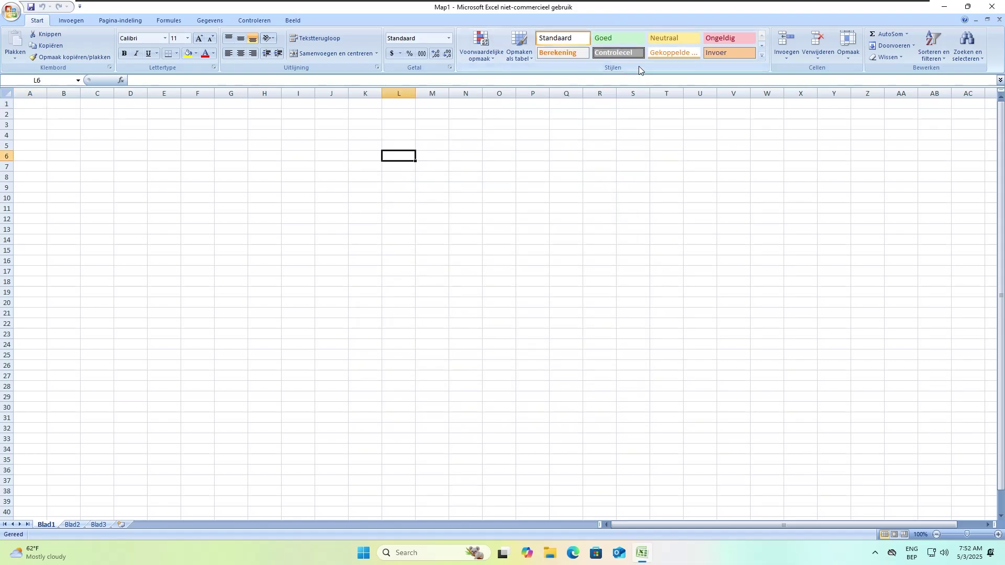
{"action": "left_click", "coordinate": [636, 40]}
{"action": "left_click", "coordinate": [576, 155]}
{"action": "left_click_drag", "start_coordinate": [701, 103], "coordinate": [545, 216]}
{"action": "left_click", "coordinate": [675, 38]}
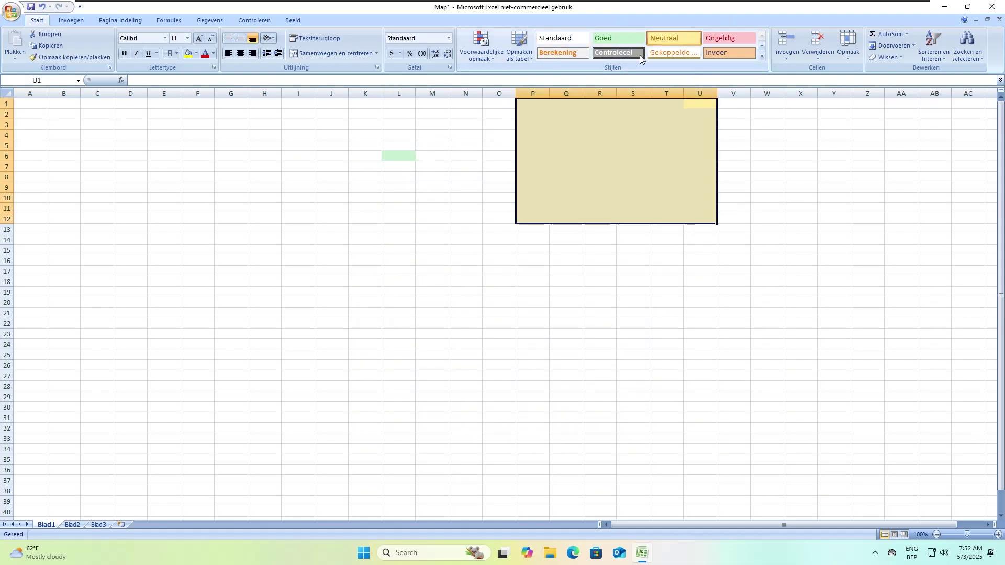
Apply the Controlecel cell style and the Goed style on top of it to the range K6:Q18
{"action": "left_click_drag", "start_coordinate": [380, 277], "coordinate": [570, 156]}
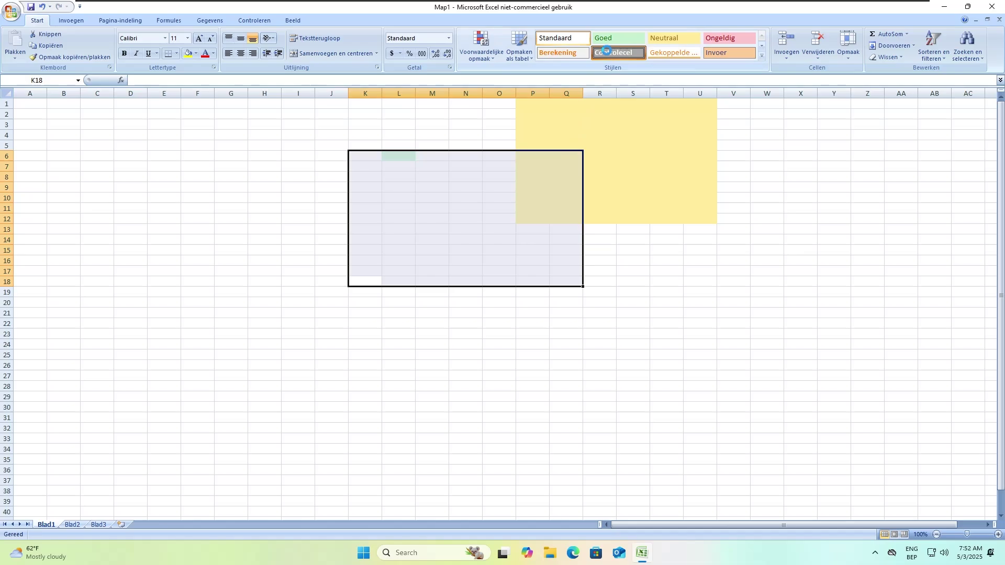
{"action": "left_click", "coordinate": [618, 52]}
{"action": "left_click", "coordinate": [616, 41]}
Apply the Ongeldig cell style to the range P12:S22 and the Controlecel style to the range N2:W28
{"action": "left_click_drag", "start_coordinate": [633, 338], "coordinate": [533, 225]}
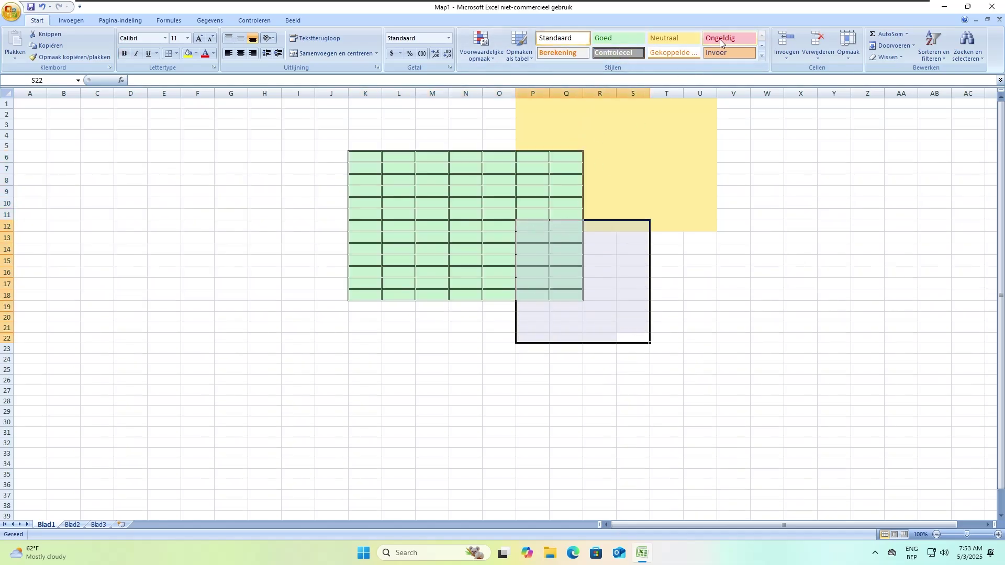
{"action": "left_click", "coordinate": [720, 38]}
{"action": "left_click_drag", "start_coordinate": [766, 401], "coordinate": [466, 112]}
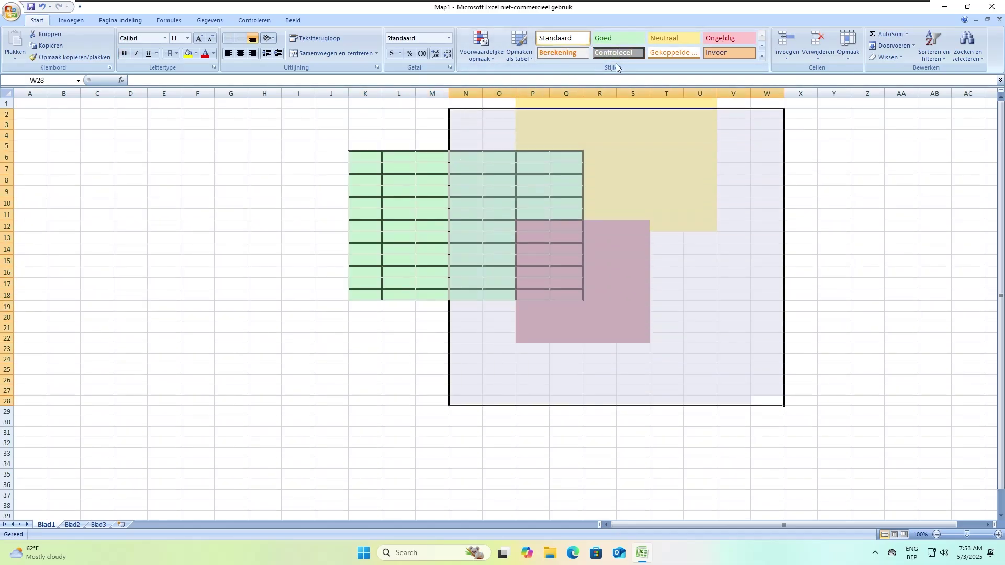
{"action": "left_click", "coordinate": [622, 52]}
Apply the cell styles Goed to G8:H14, Neutraal to G14:I26 and Ongeldig to E12:G17
{"action": "left_click", "coordinate": [388, 140]}
{"action": "left_click_drag", "start_coordinate": [220, 181], "coordinate": [268, 256]}
{"action": "left_click", "coordinate": [616, 38]}
{"action": "left_click_drag", "start_coordinate": [299, 391], "coordinate": [238, 258]}
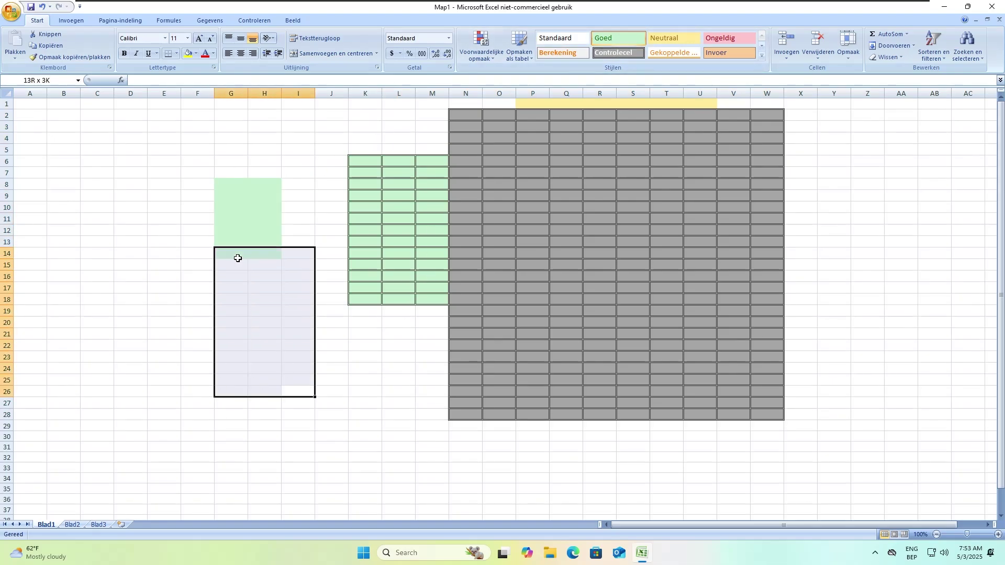
{"action": "left_click", "coordinate": [689, 46]}
{"action": "left_click_drag", "start_coordinate": [180, 231], "coordinate": [229, 284]}
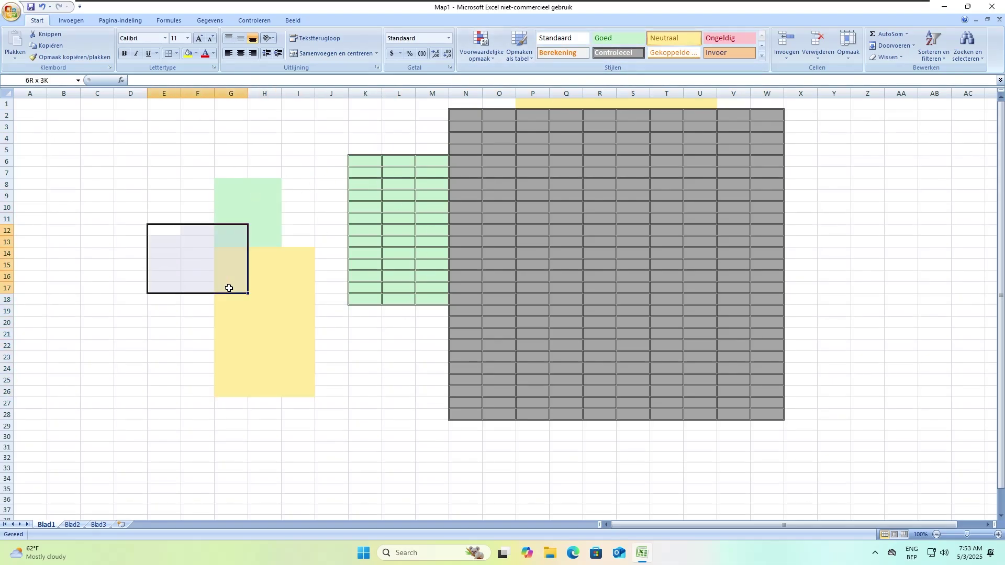
{"action": "left_click", "coordinate": [739, 39]}
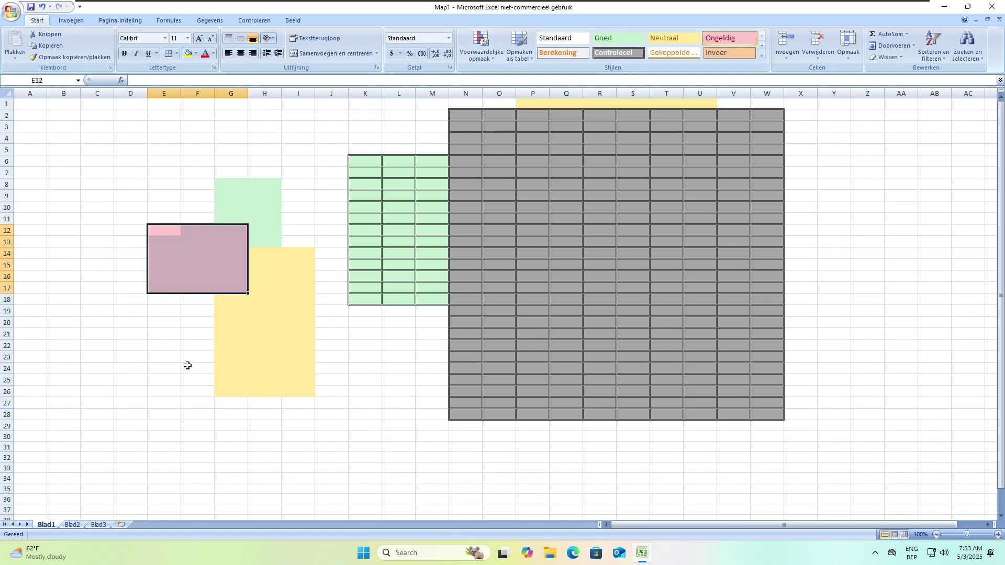
Close Excel without saving the workbook
{"action": "left_click_drag", "start_coordinate": [188, 366], "coordinate": [174, 289]}
{"action": "key", "text": "alt+F4"}
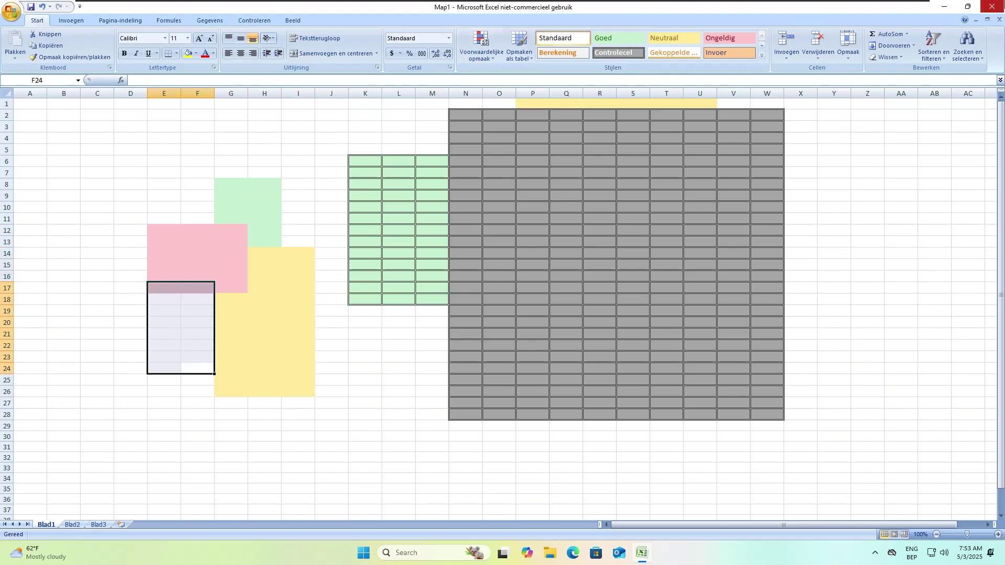
{"action": "left_click", "coordinate": [505, 302]}
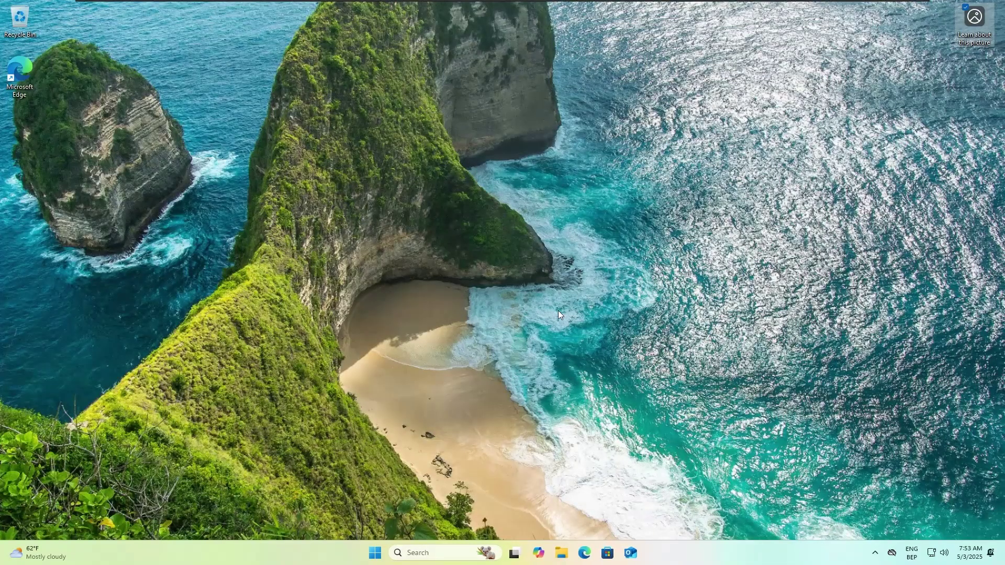
Open Microsoft Office PowerPoint 2007 from the recently added programs and dismiss its activation wizard
{"action": "left_click_drag", "start_coordinate": [603, 326], "coordinate": [535, 252]}
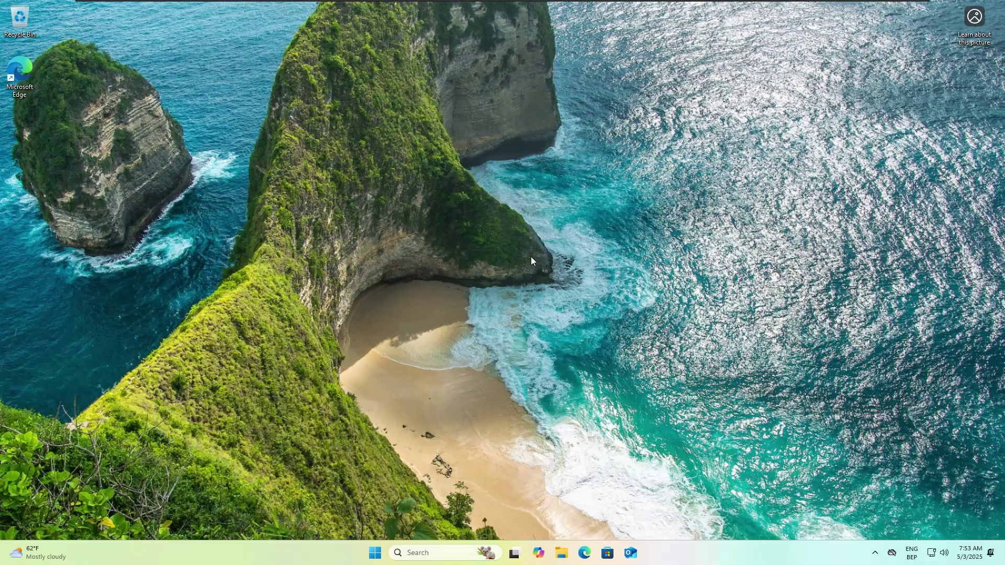
{"action": "left_click", "coordinate": [374, 552]}
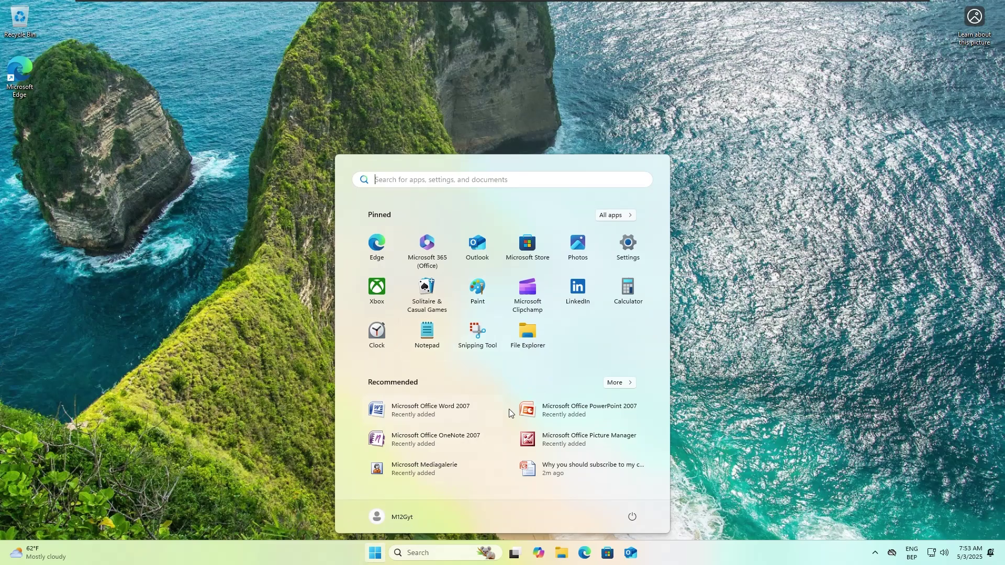
{"action": "left_click", "coordinate": [511, 413]}
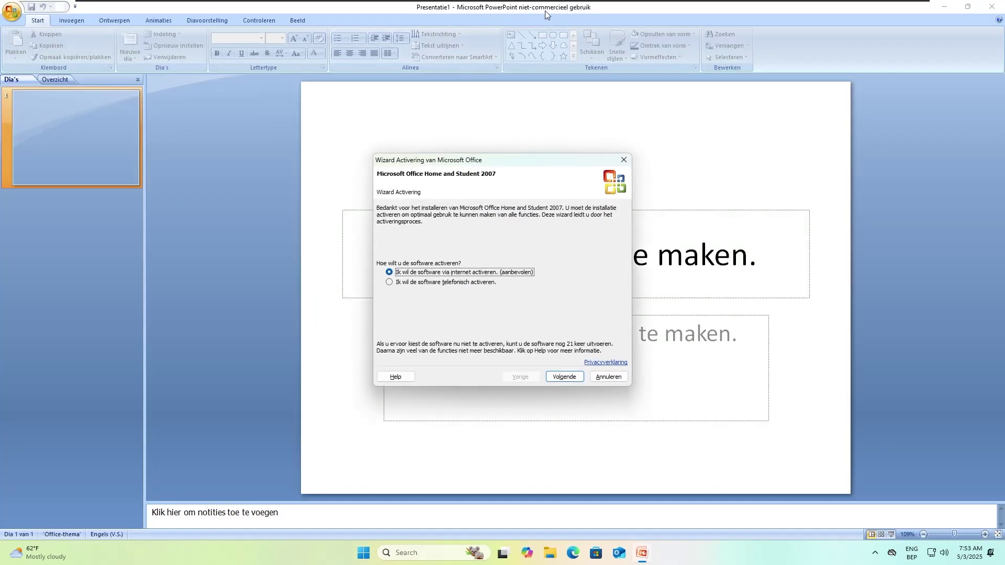
{"action": "left_click", "coordinate": [614, 379]}
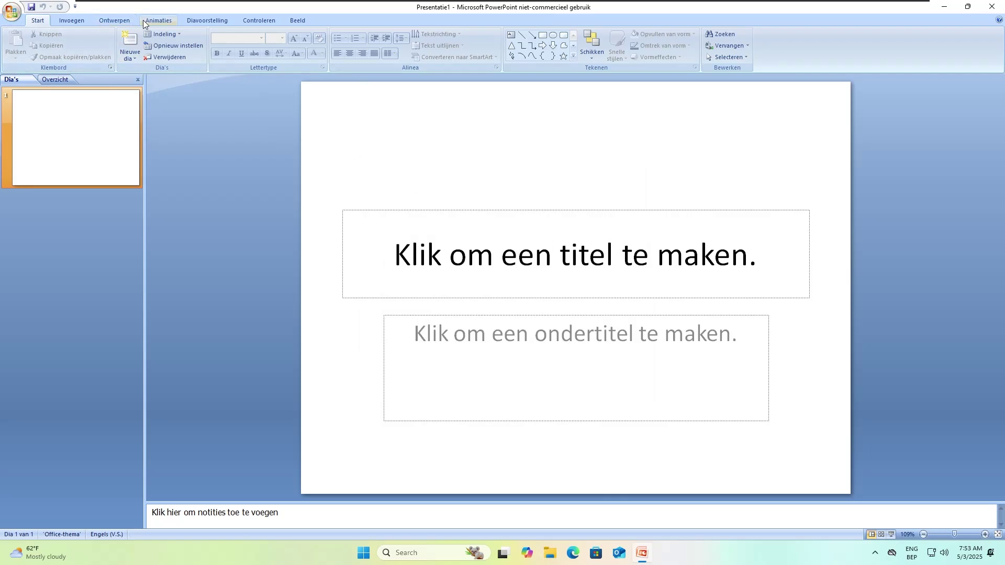
Look through the slide transitions, the WordArt styles and the header and footer options for the blank presentation
{"action": "left_click", "coordinate": [164, 18]}
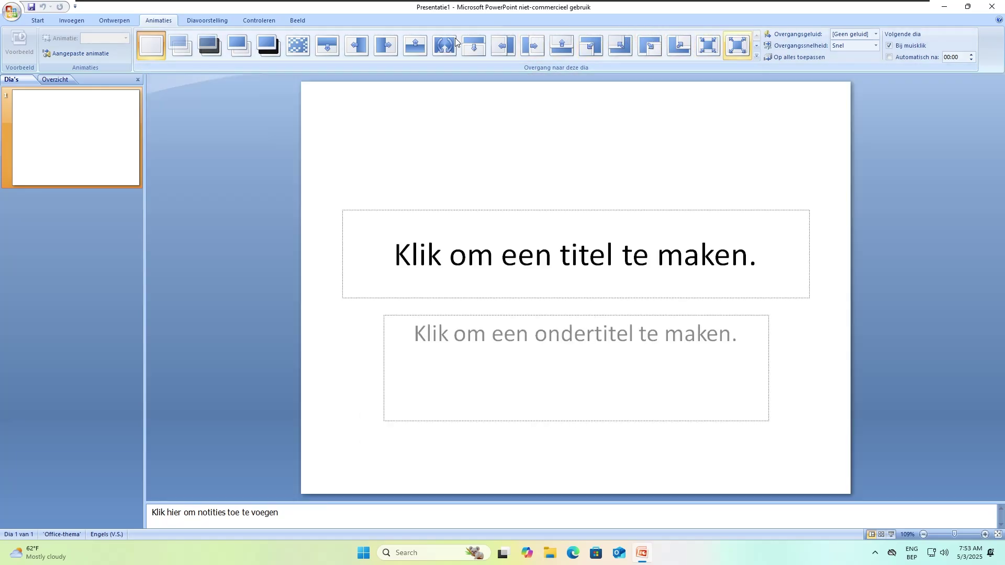
{"action": "left_click", "coordinate": [102, 20]}
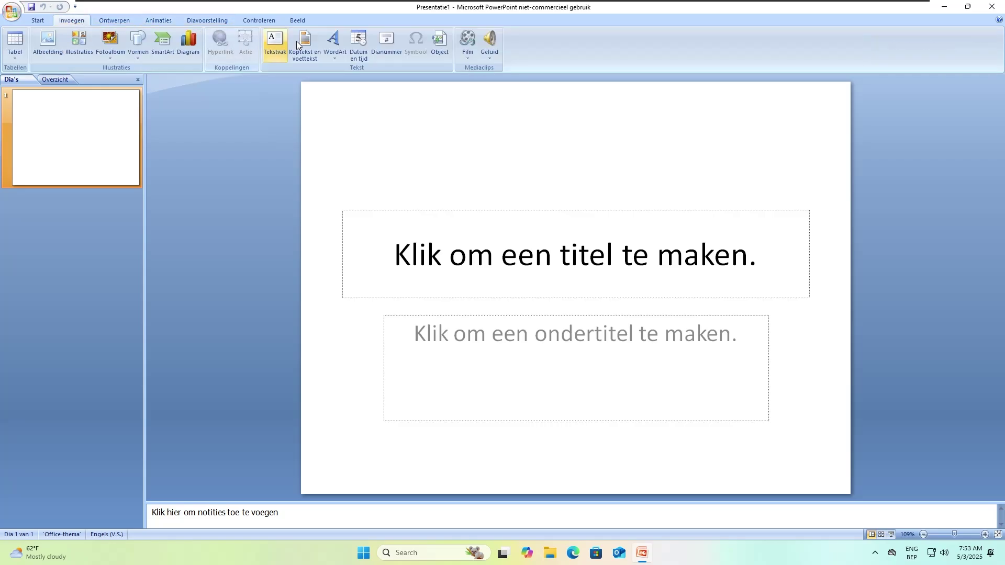
{"action": "left_click", "coordinate": [334, 43]}
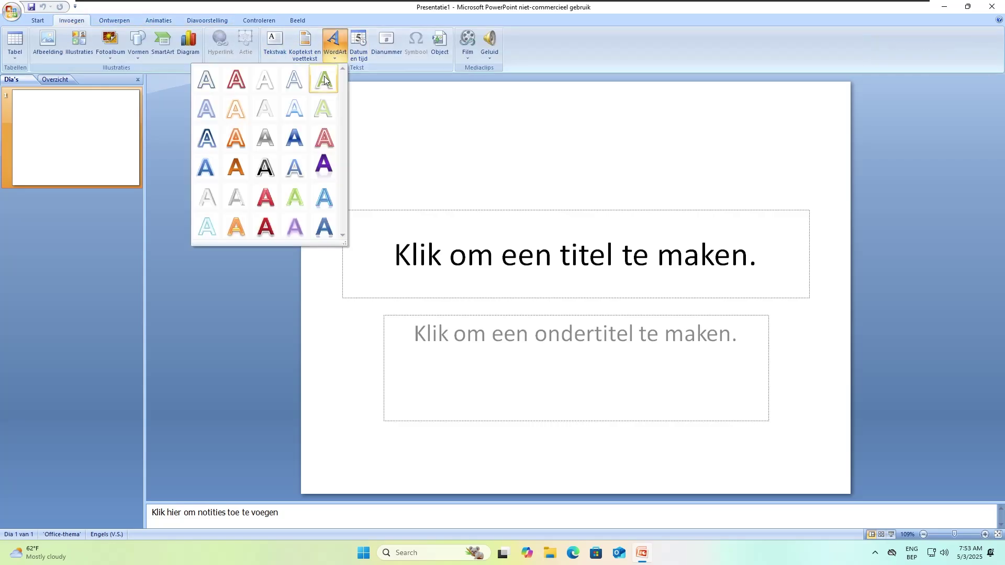
{"action": "left_click", "coordinate": [351, 47]}
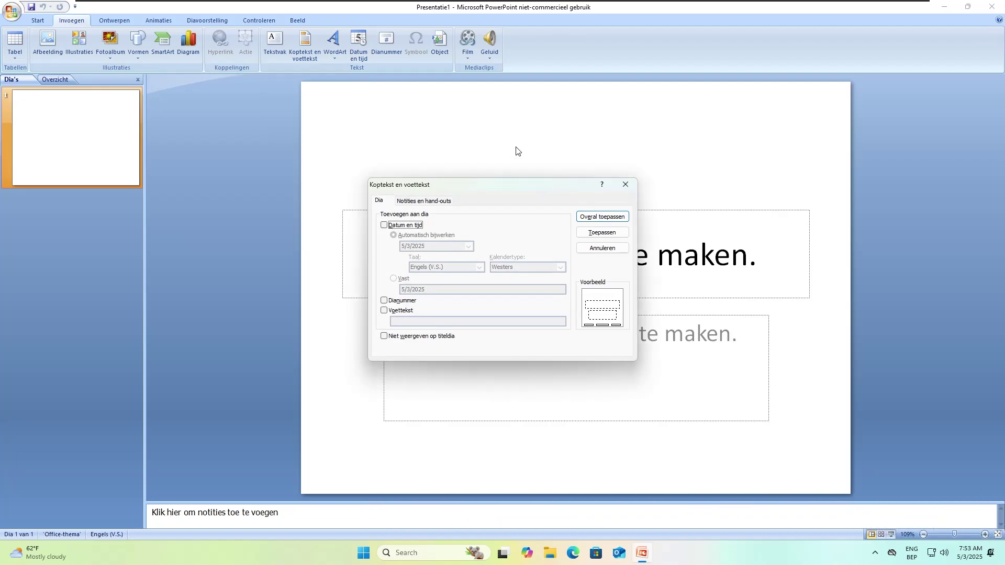
{"action": "left_click", "coordinate": [625, 184]}
{"action": "left_click", "coordinate": [343, 55]}
{"action": "left_click", "coordinate": [343, 57]}
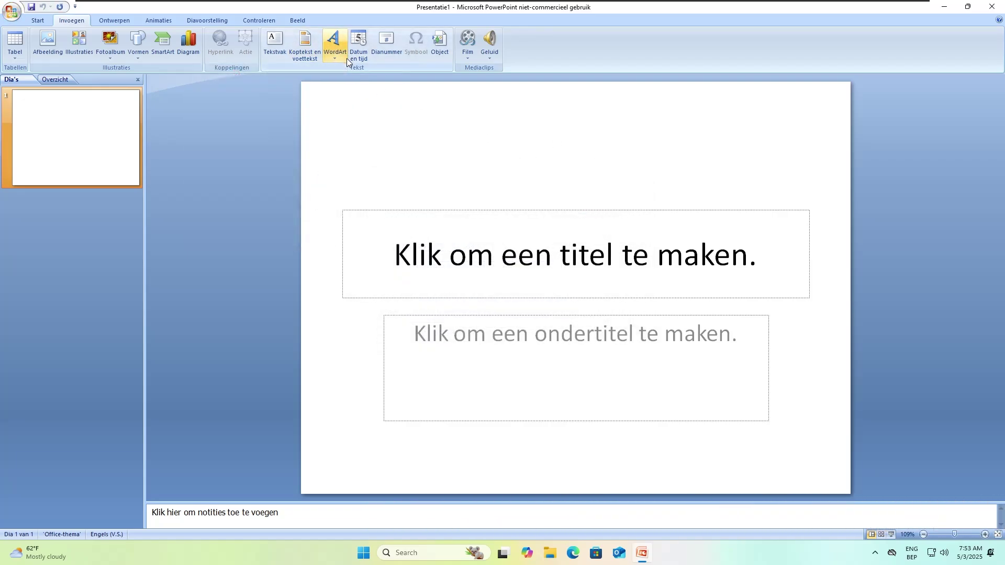
{"action": "left_click", "coordinate": [343, 57]}
{"action": "left_click", "coordinate": [240, 346]}
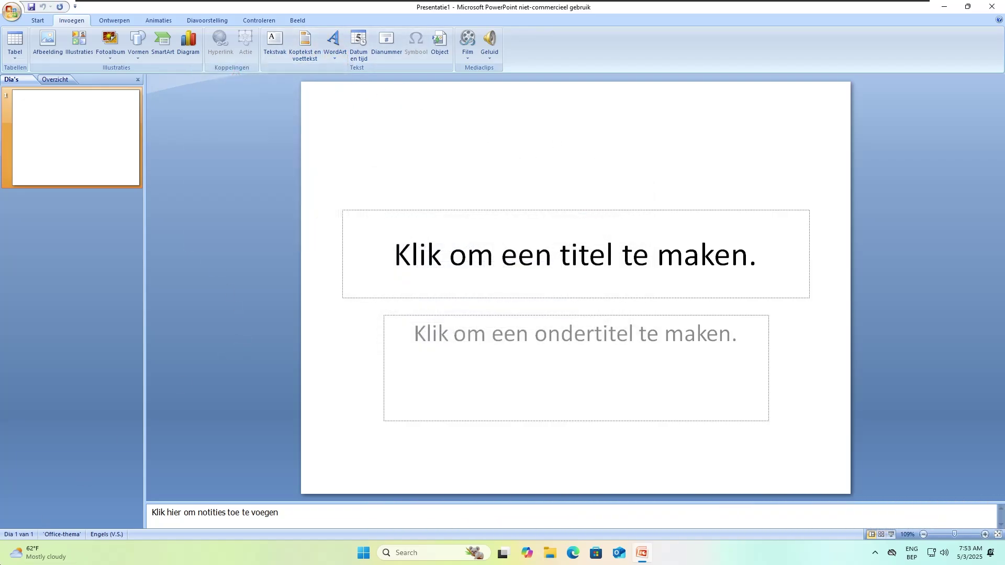
Bring up the recently added Office programs in Windows
{"action": "left_click", "coordinate": [363, 555]}
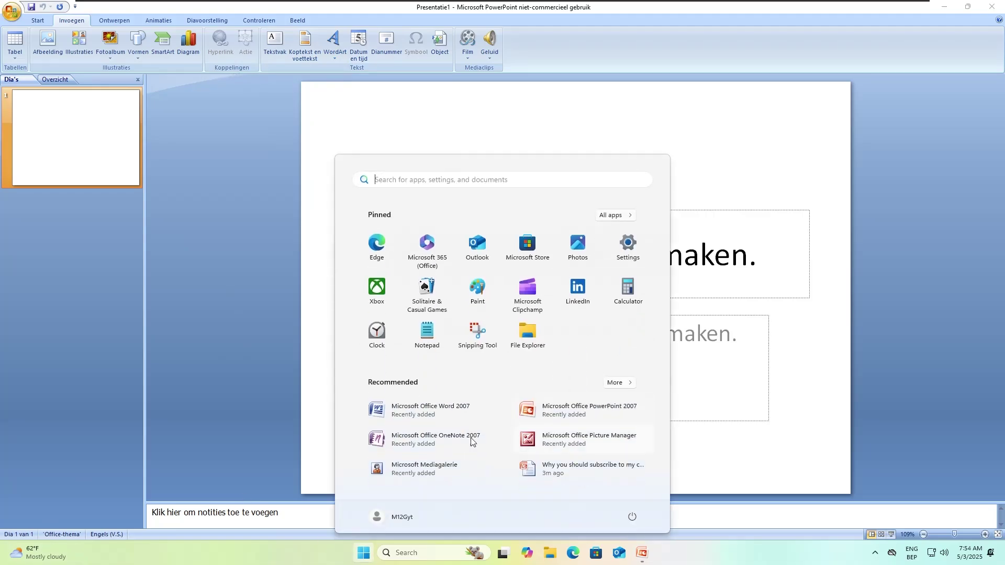